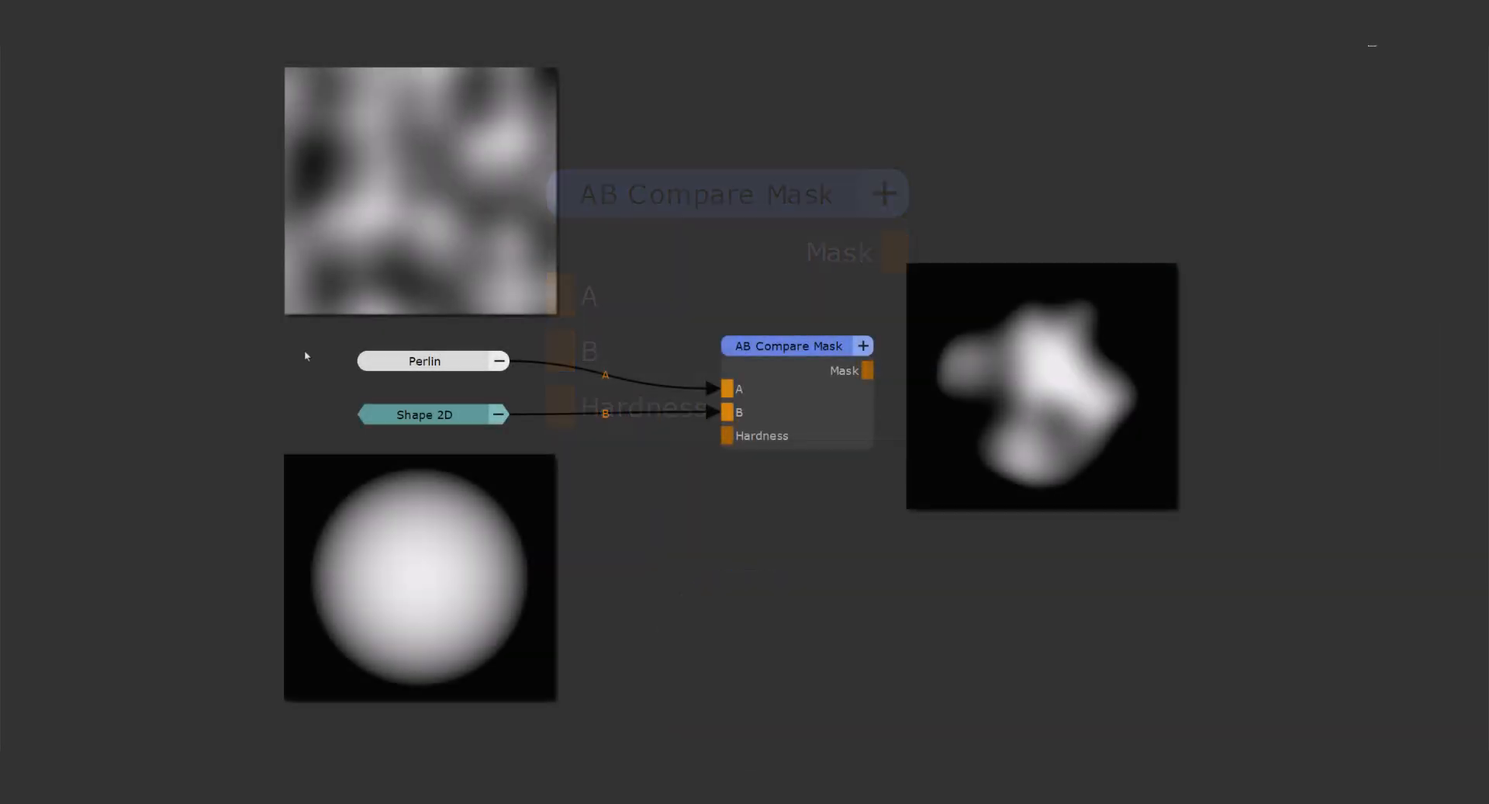
Switch the AB Compare Mask's compare method to larger and finally to equal within tolerance
left_click_drag(304, 349, 752, 431)
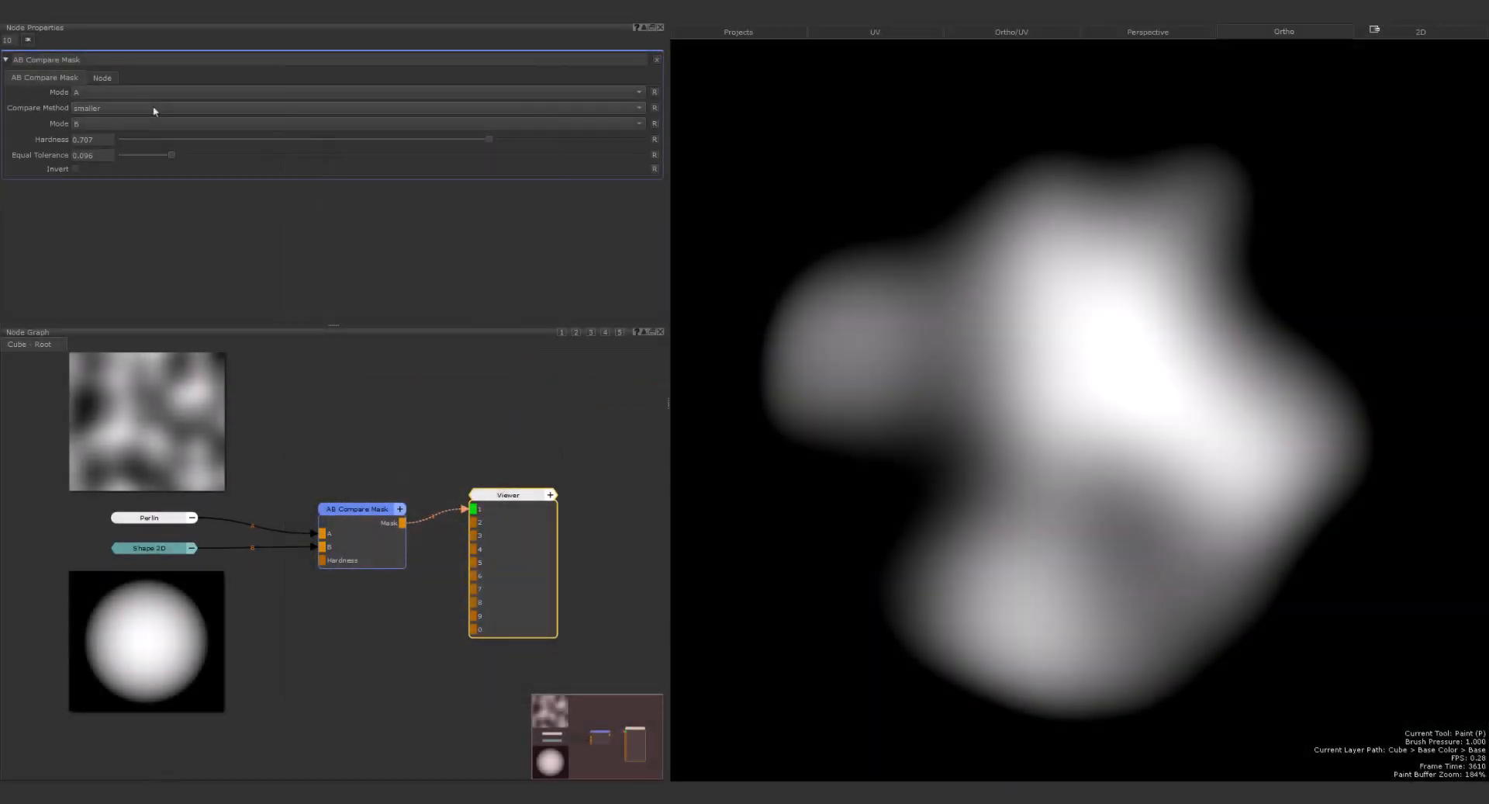
left_click(154, 109)
left_click(143, 121)
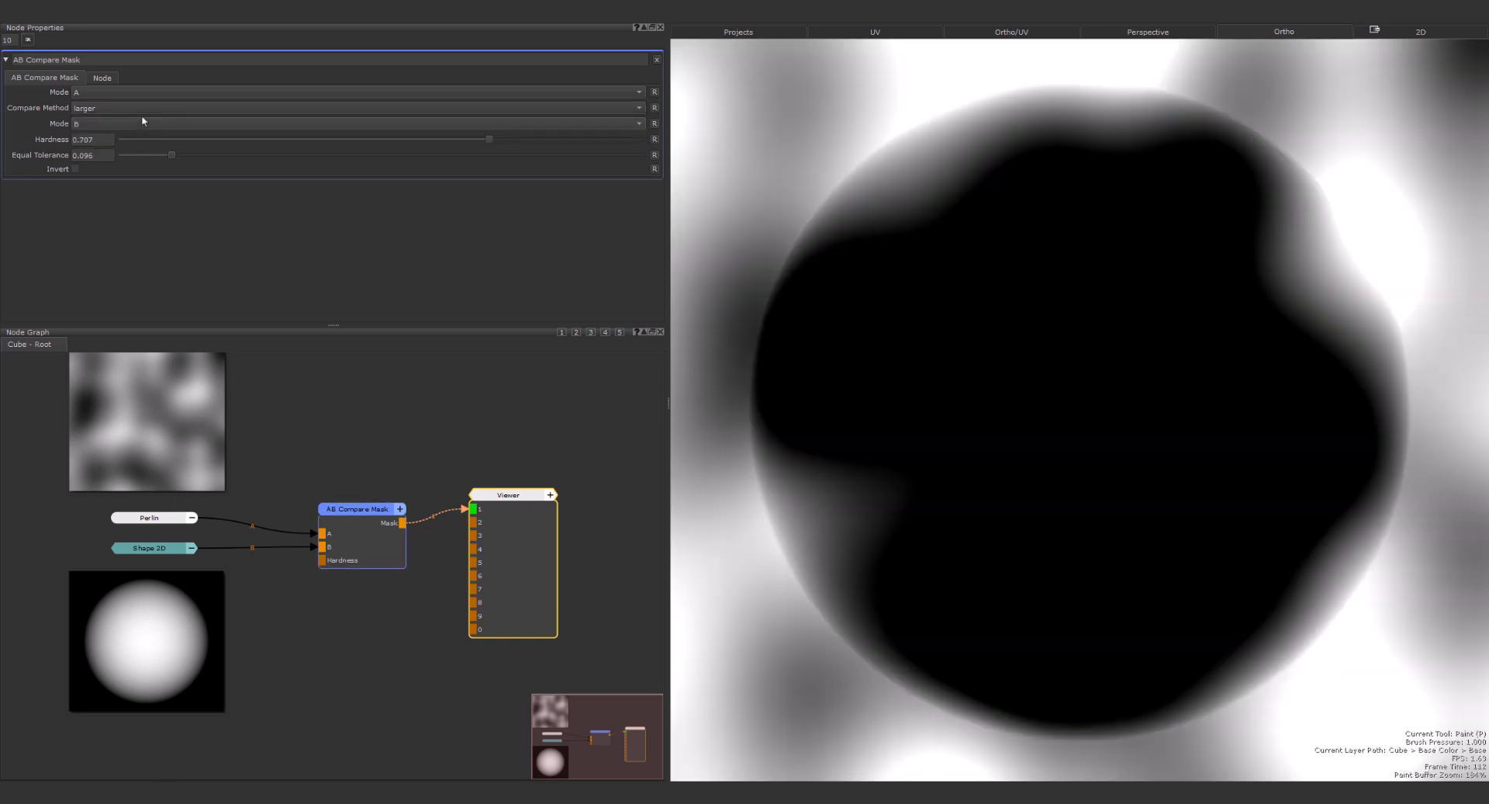
left_click(141, 111)
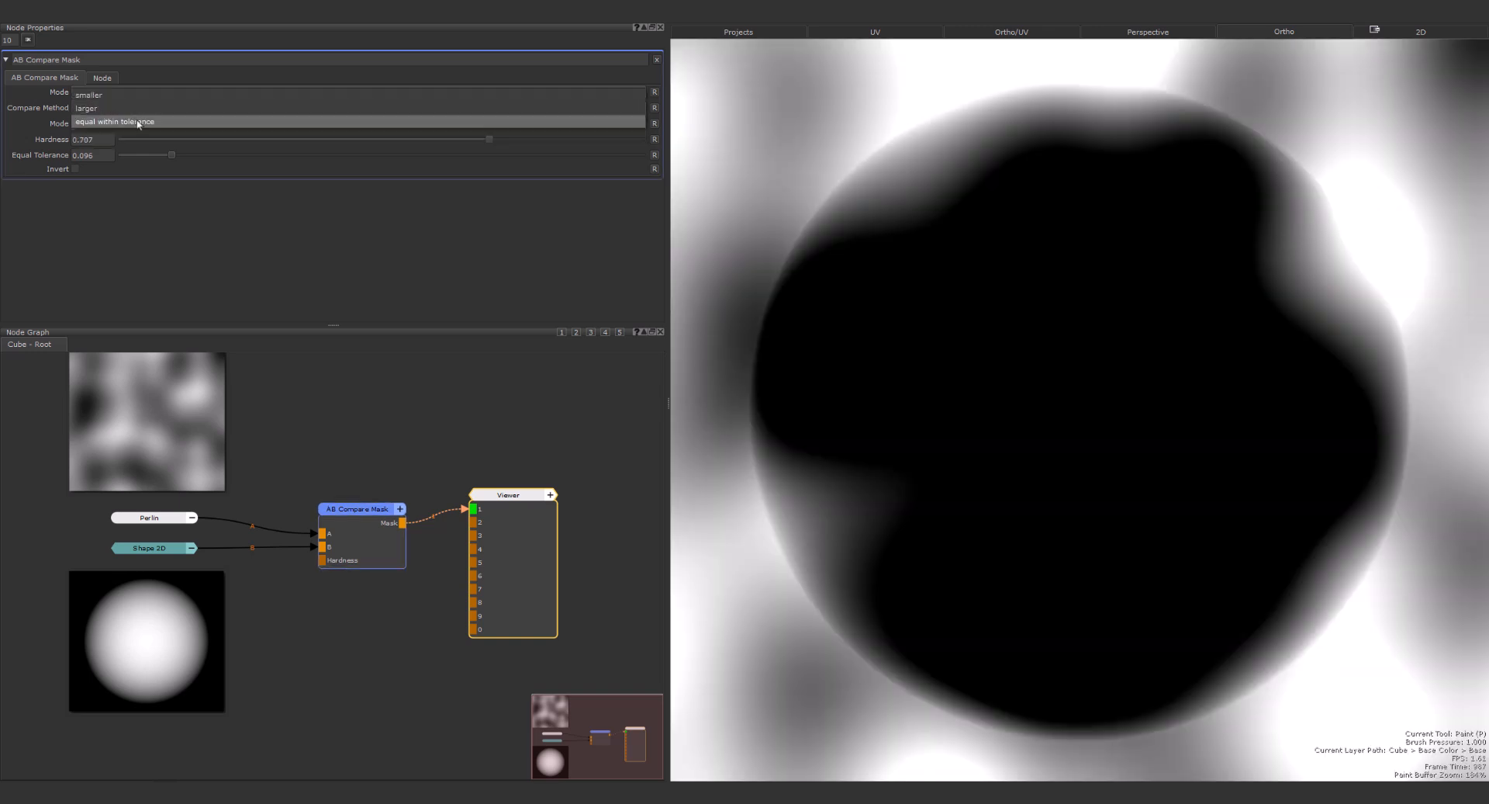
left_click(139, 123)
Reduce the AB Compare Mask's Equal Tolerance to 0.0 and raise its Hardness
left_click_drag(168, 158, 113, 169)
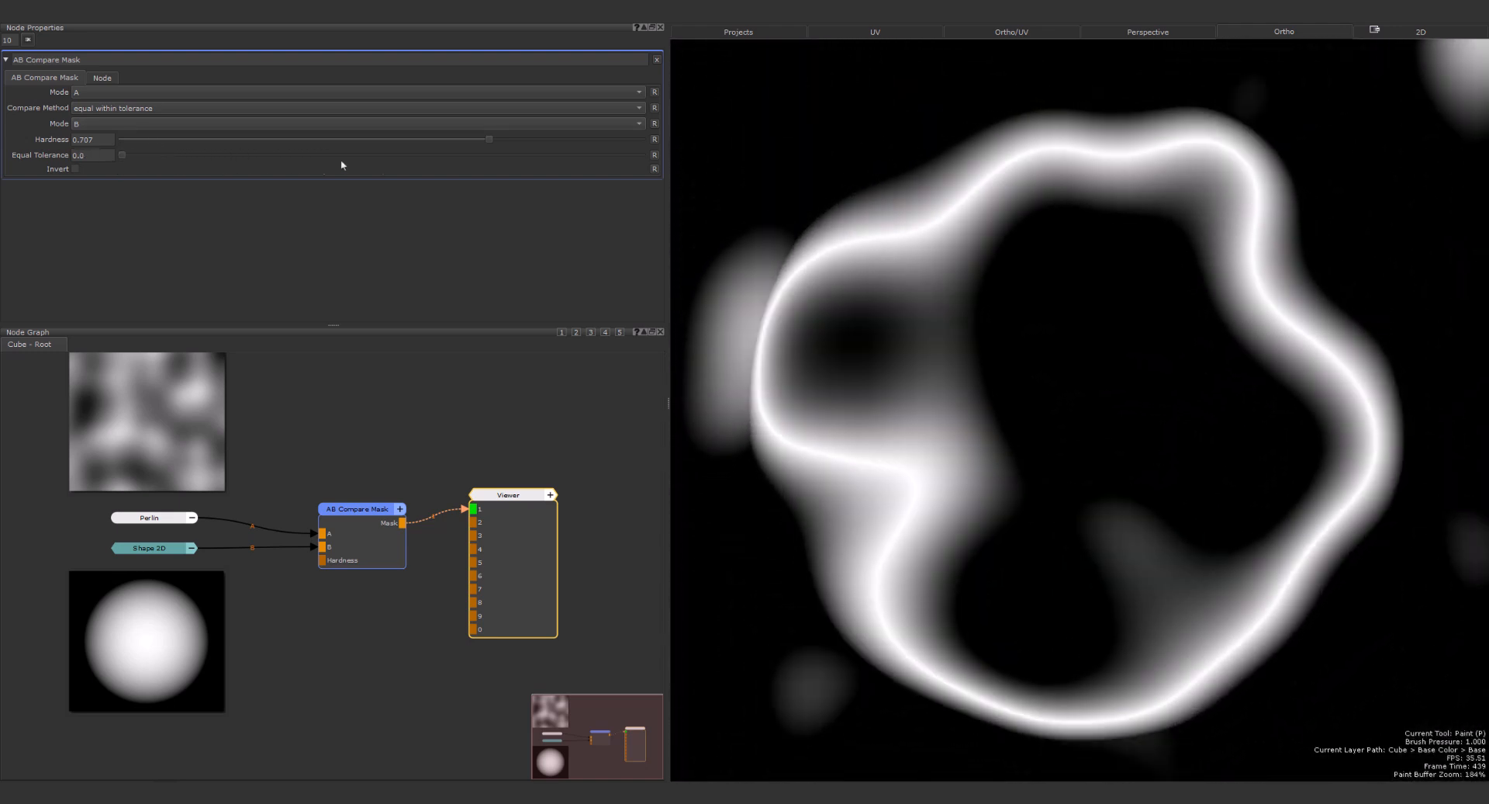
left_click_drag(486, 141, 581, 166)
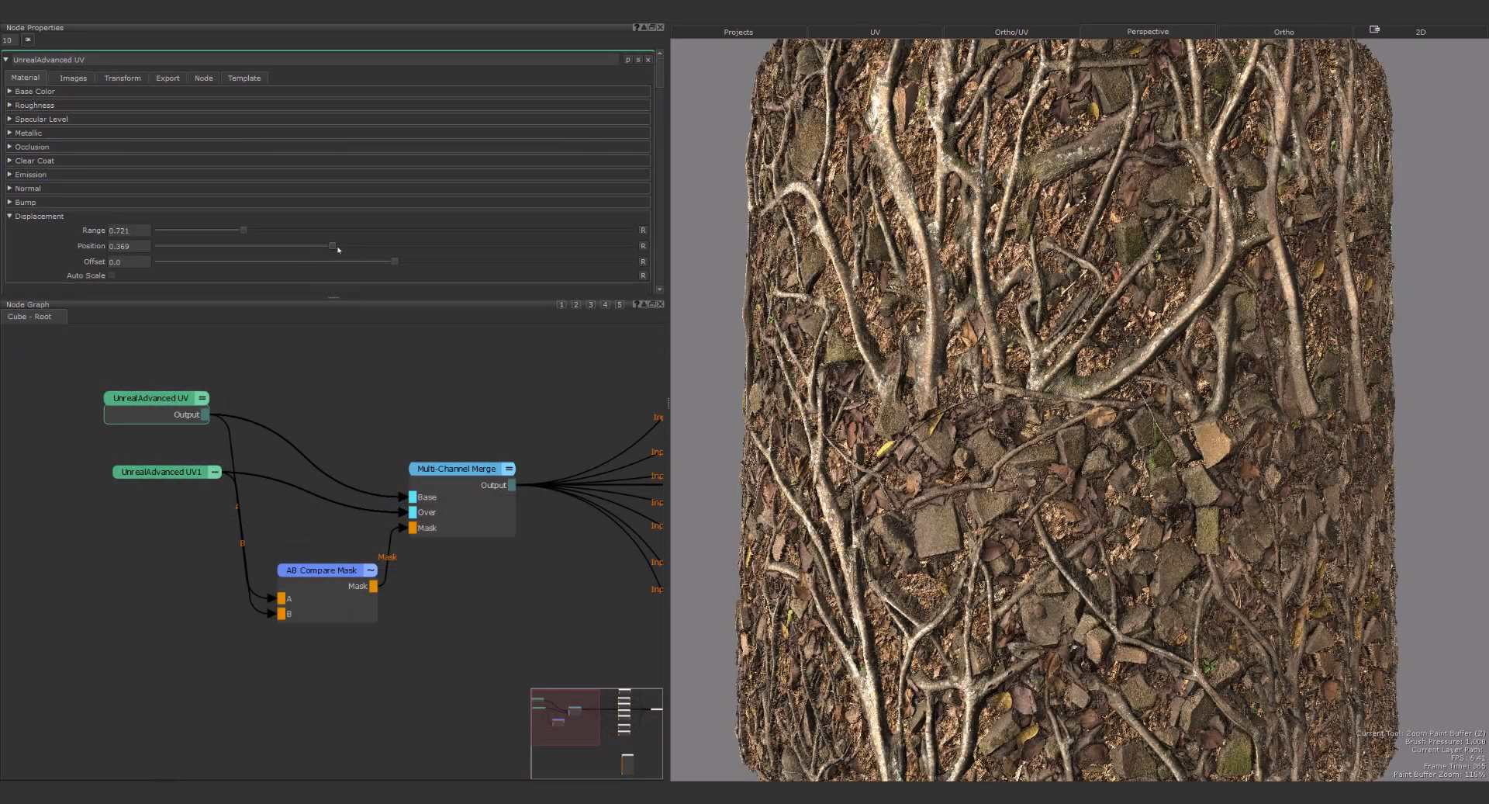
Raise the displacement Position of the UnrealAdvanced UV material to shift the height blend
left_click_drag(338, 248, 373, 261)
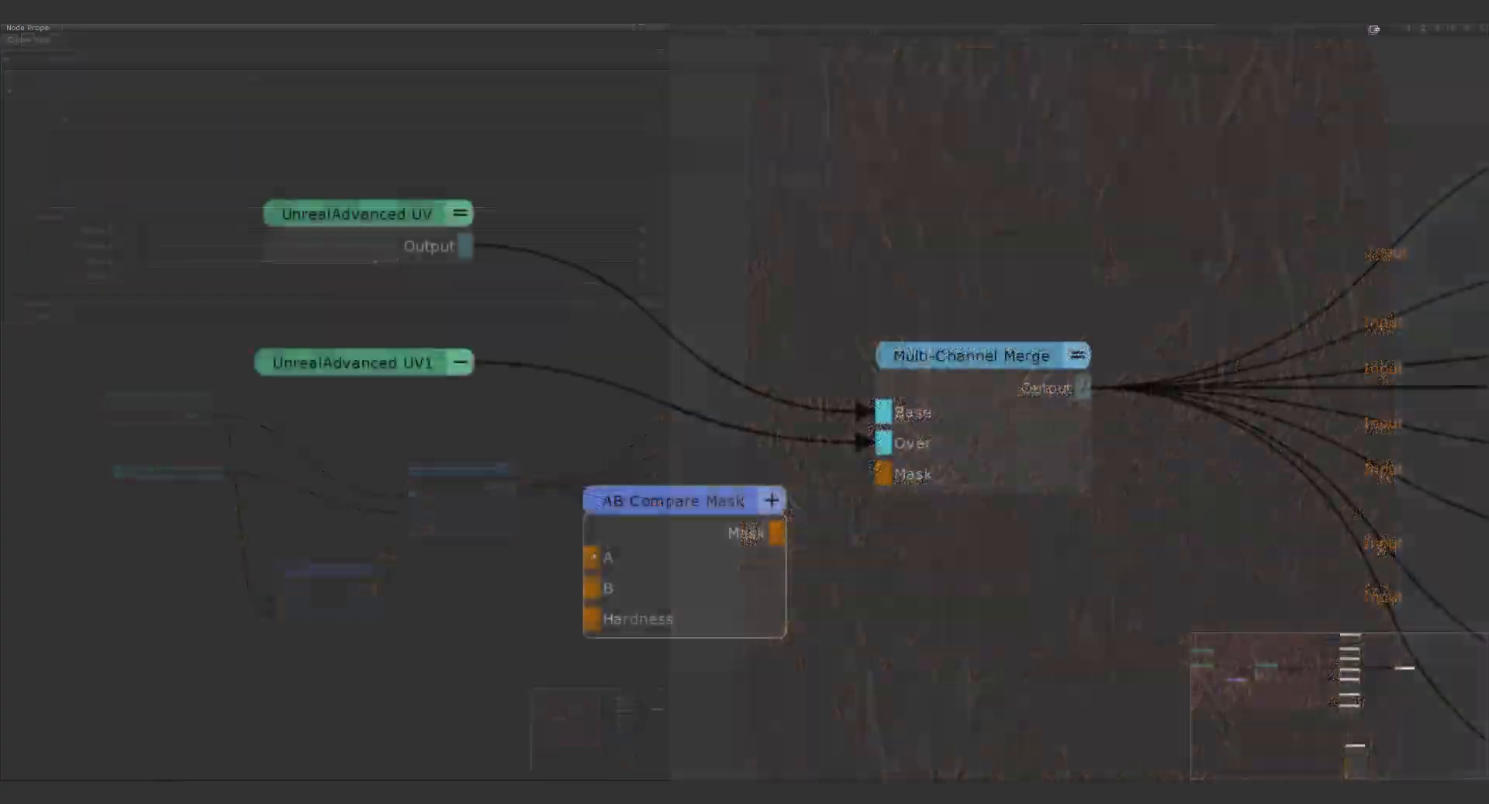
Connect both UnrealAdvanced materials' Displacement channels to the AB Compare Mask's A and B inputs, and its Mask output to the Multi-Channel Merge's Mask
left_click_drag(592, 556, 405, 221)
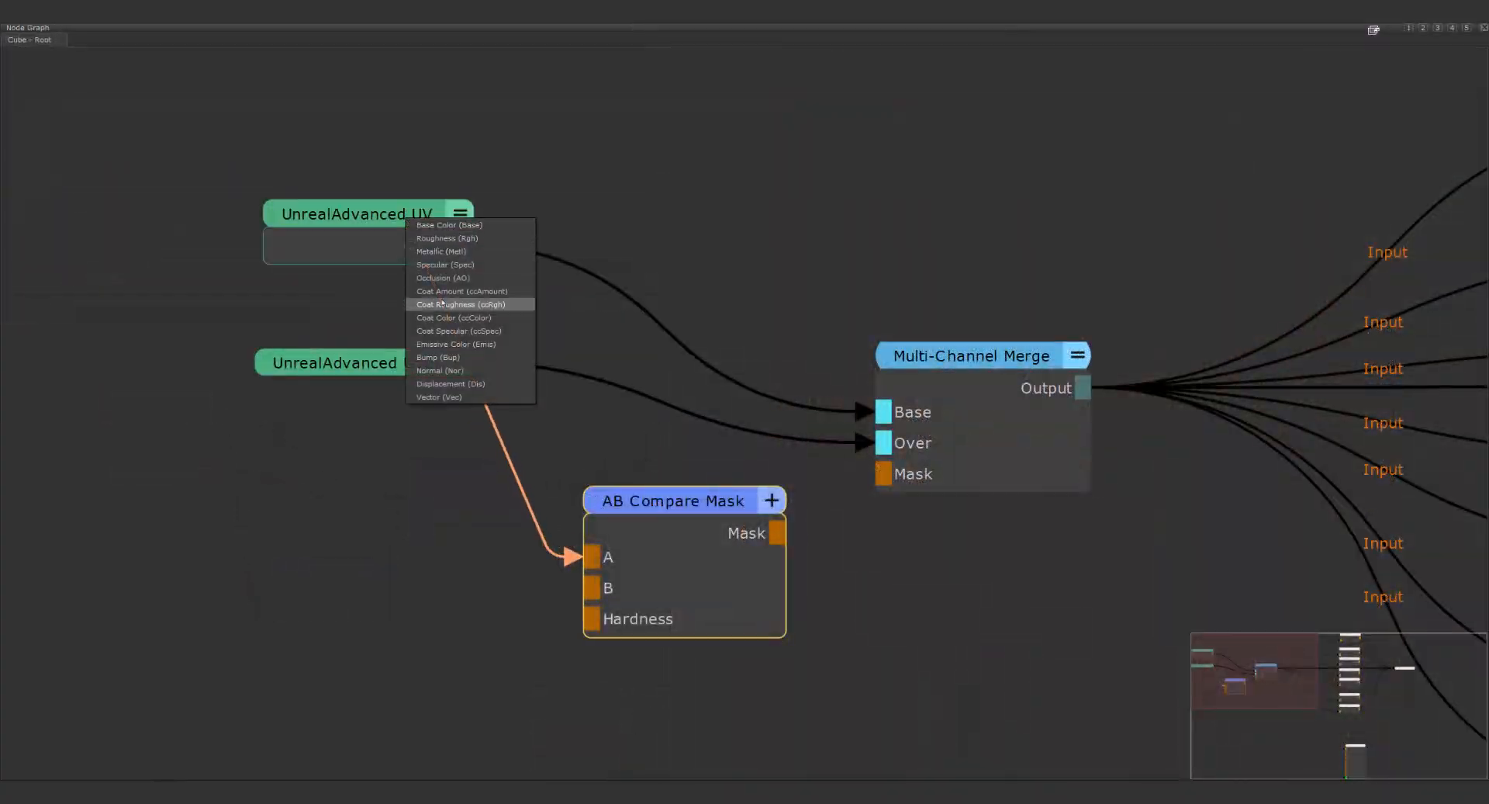
left_click(458, 378)
left_click_drag(591, 587, 405, 366)
left_click(435, 531)
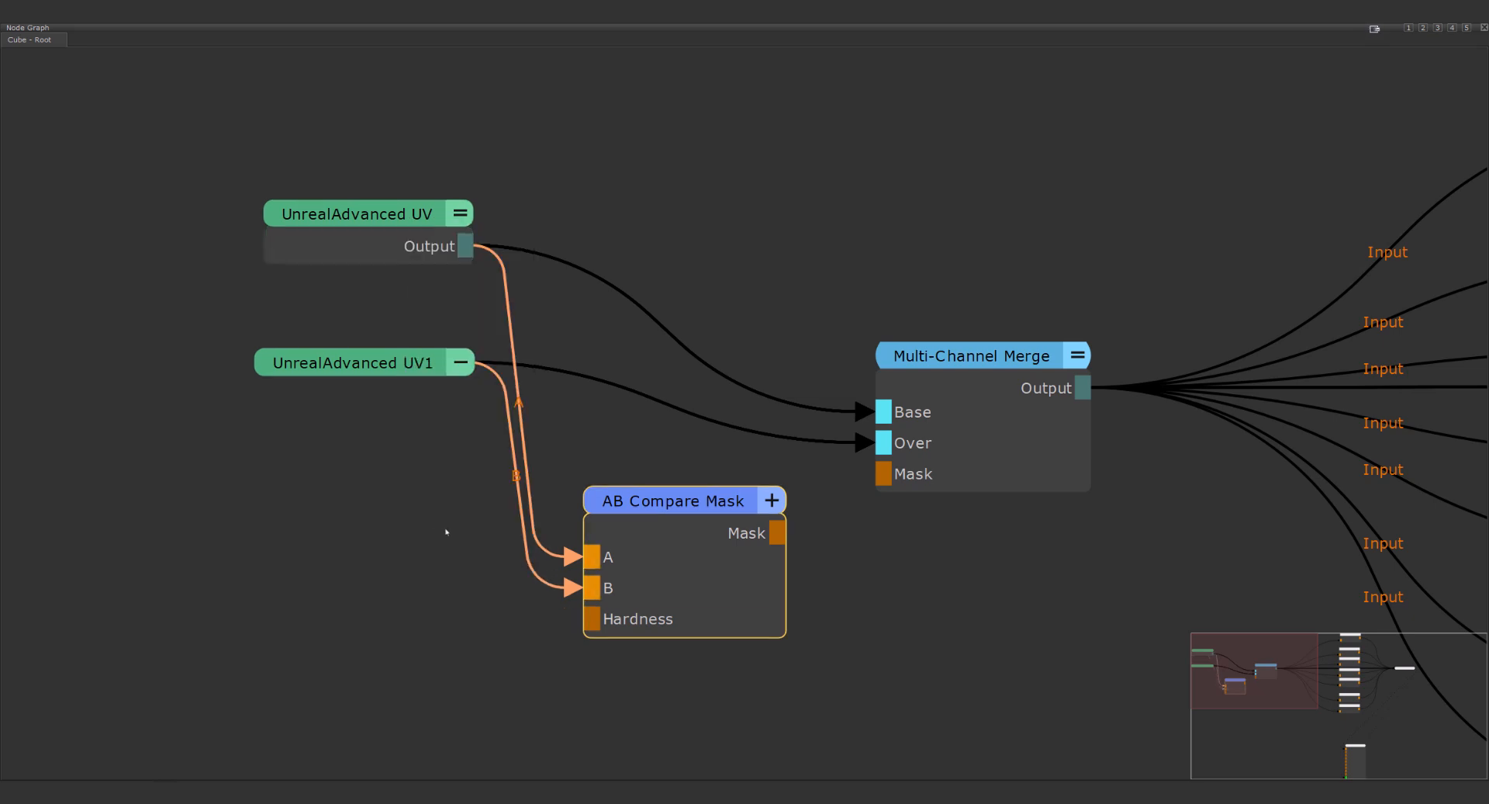
left_click_drag(780, 535, 892, 475)
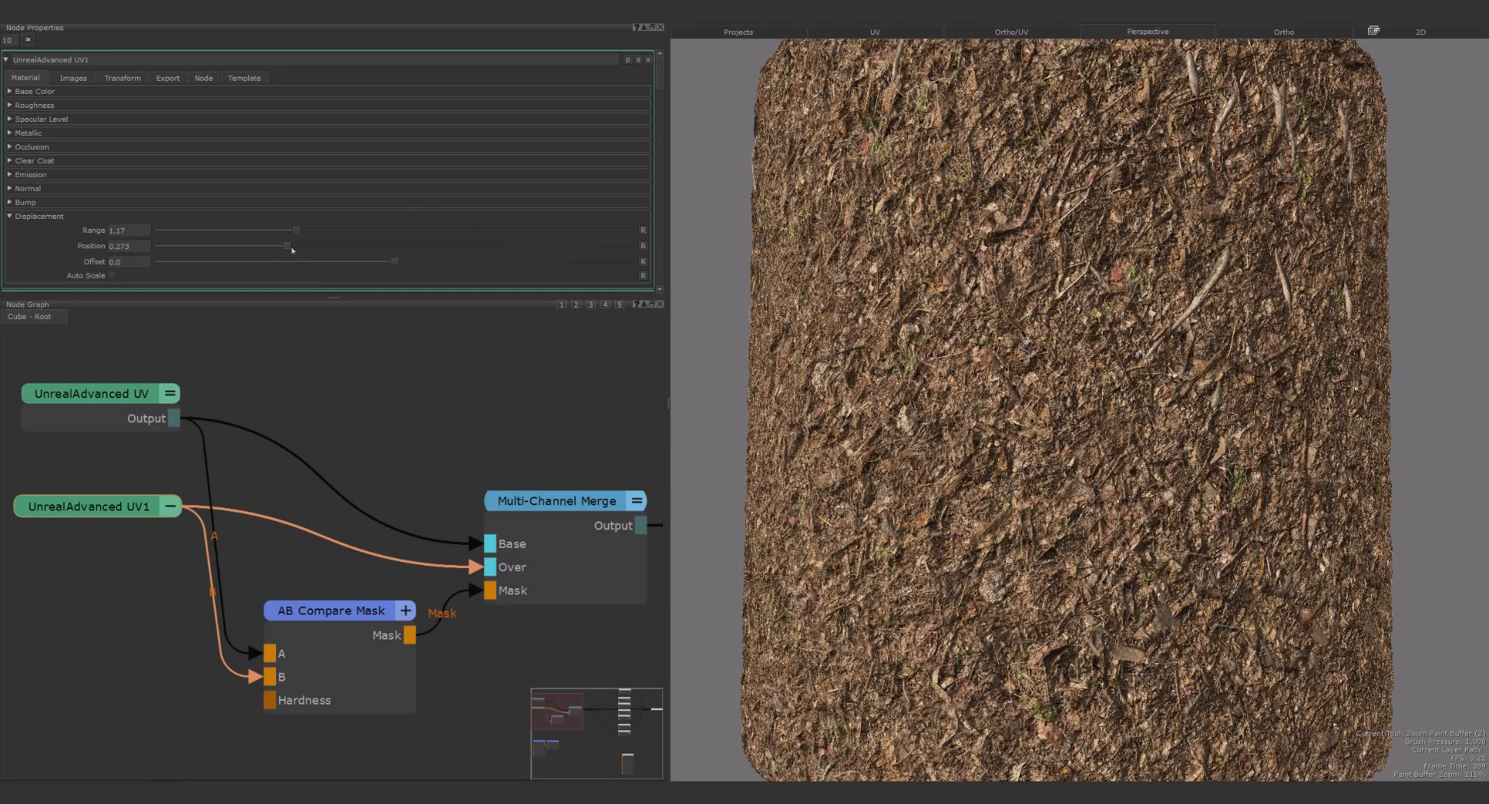
Raise the displacement Position of the UnrealAdvanced UV1 material
left_click_drag(293, 250, 375, 246)
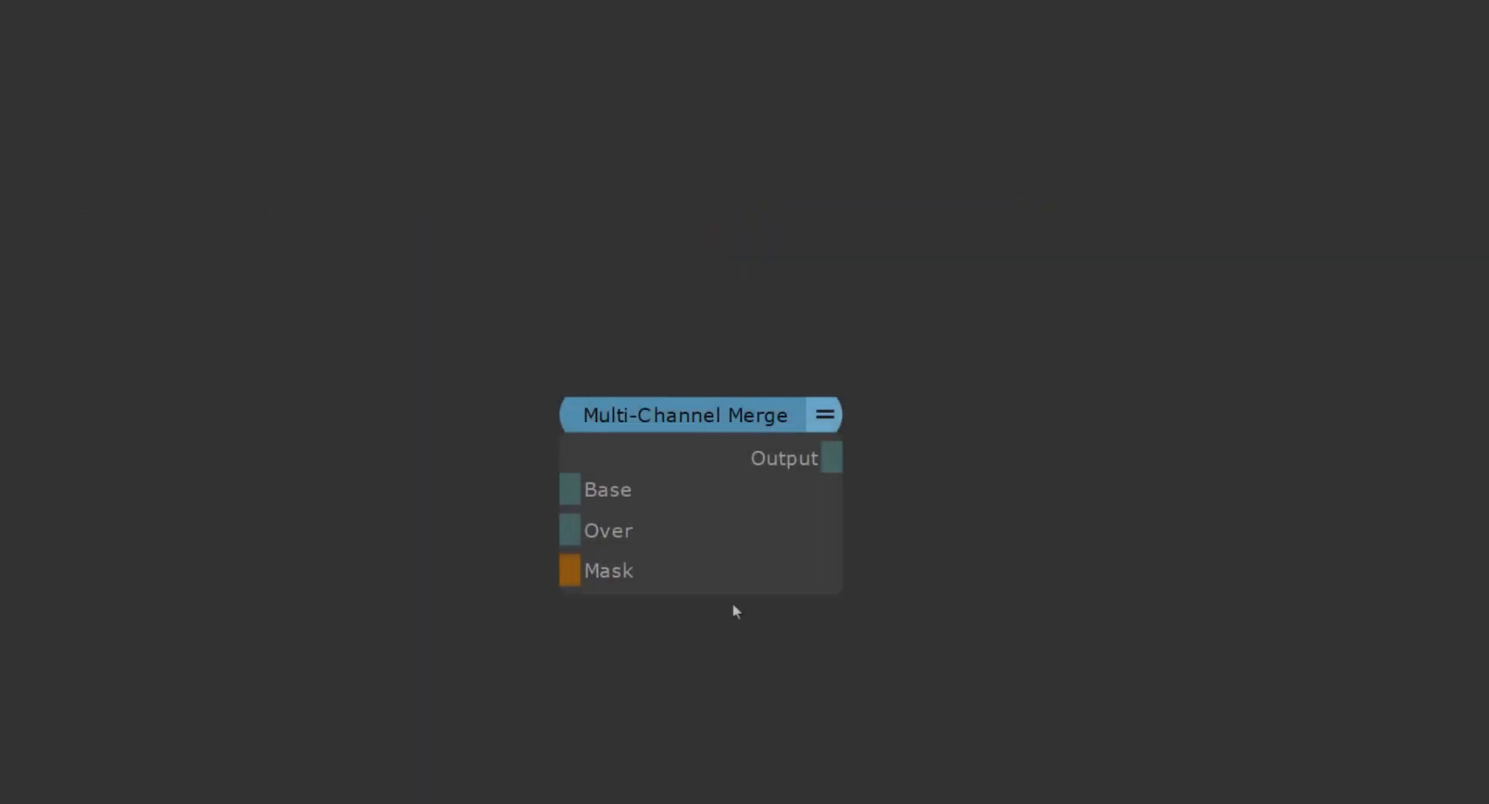
Create a compare mask for the unconnected Multi-Channel Merge node using its Create Compare Mask option
left_click(687, 500)
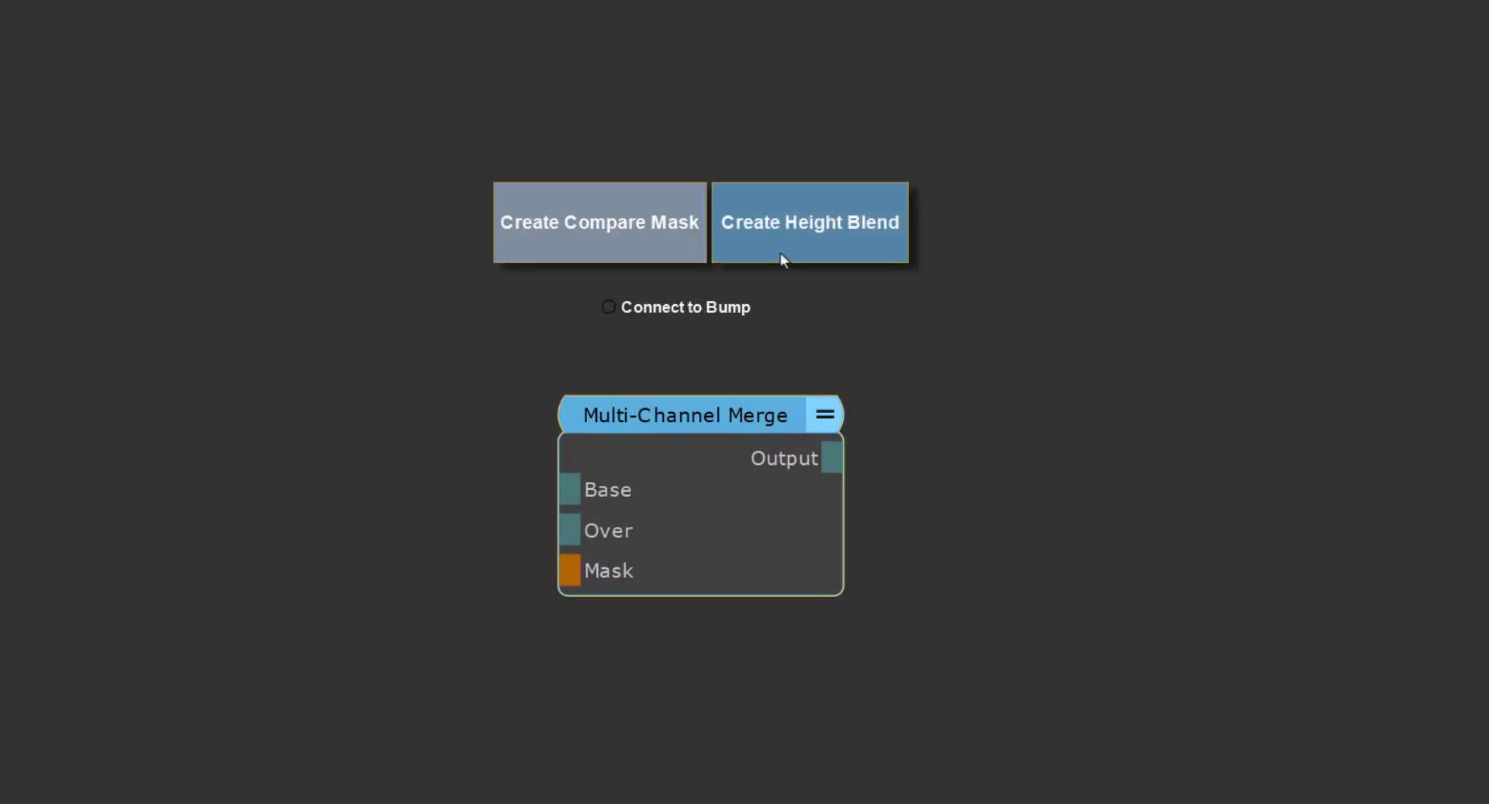
left_click(619, 252)
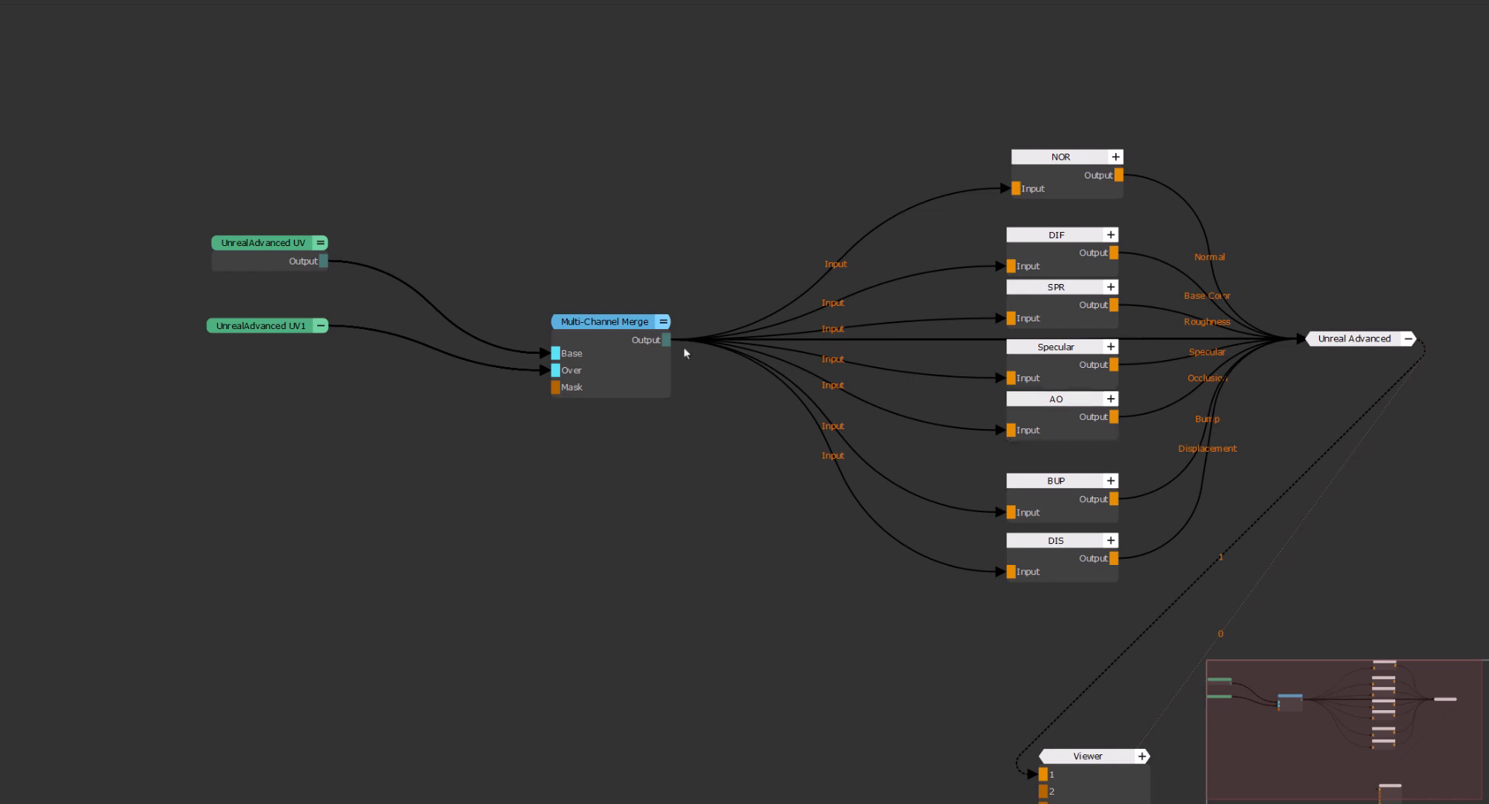
left_click_drag(271, 180, 268, 397)
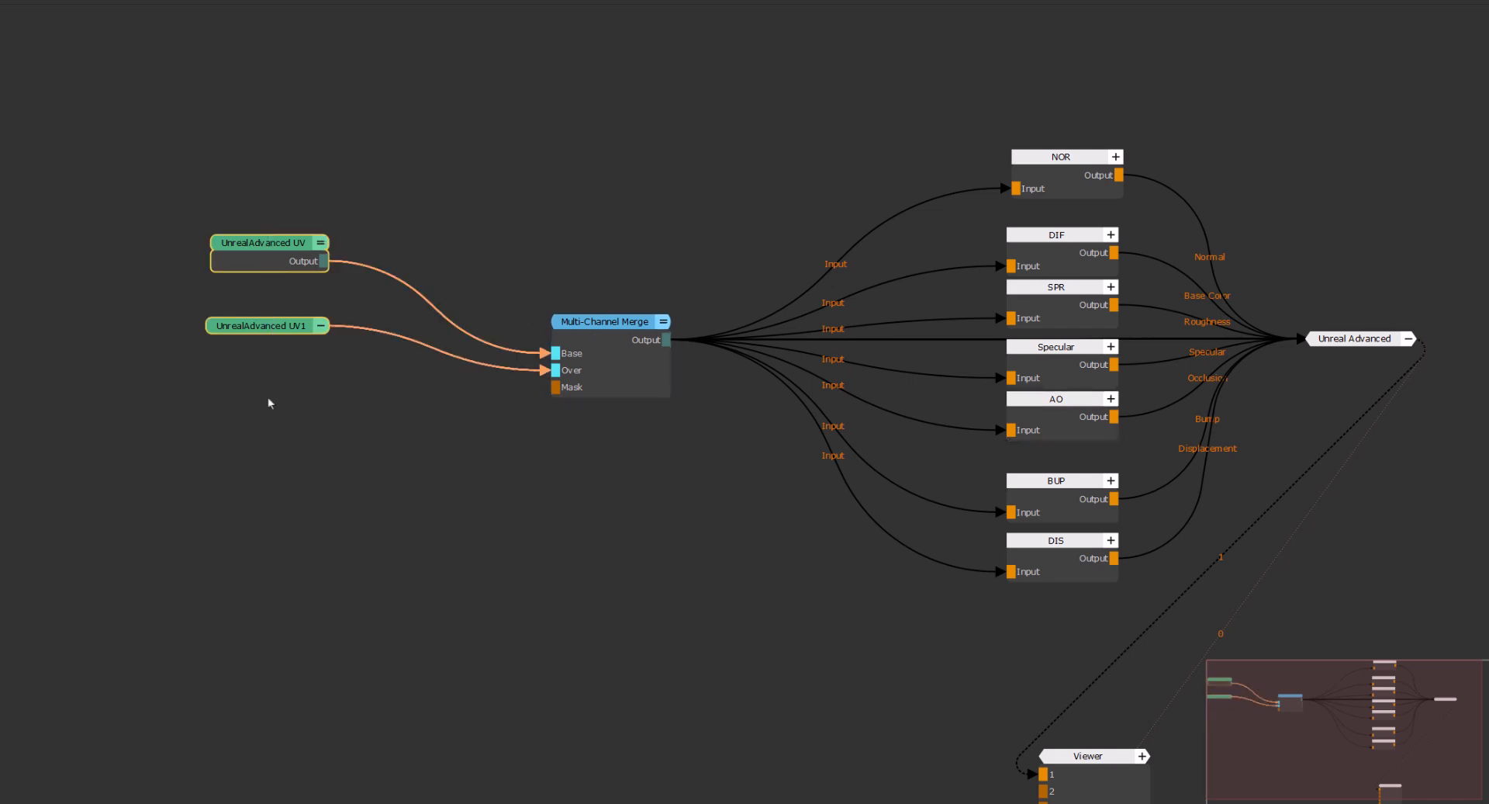
left_click(275, 398)
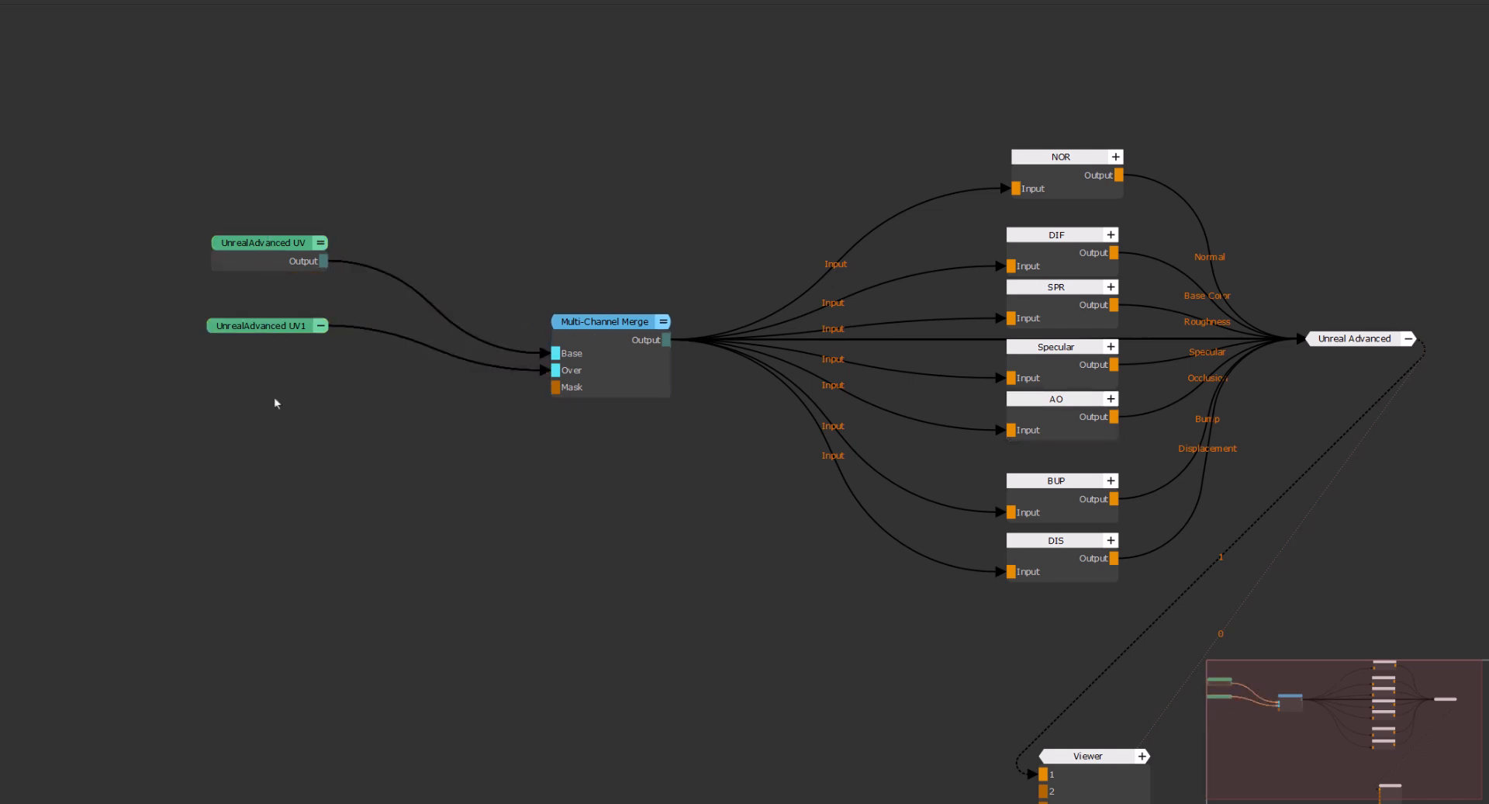
Toggle Connect to Bump on and off, and create a compare mask for the Multi-Channel Merge fed by the two UnrealAdvanced materials
key("ctrl+space")
left_click(615, 346)
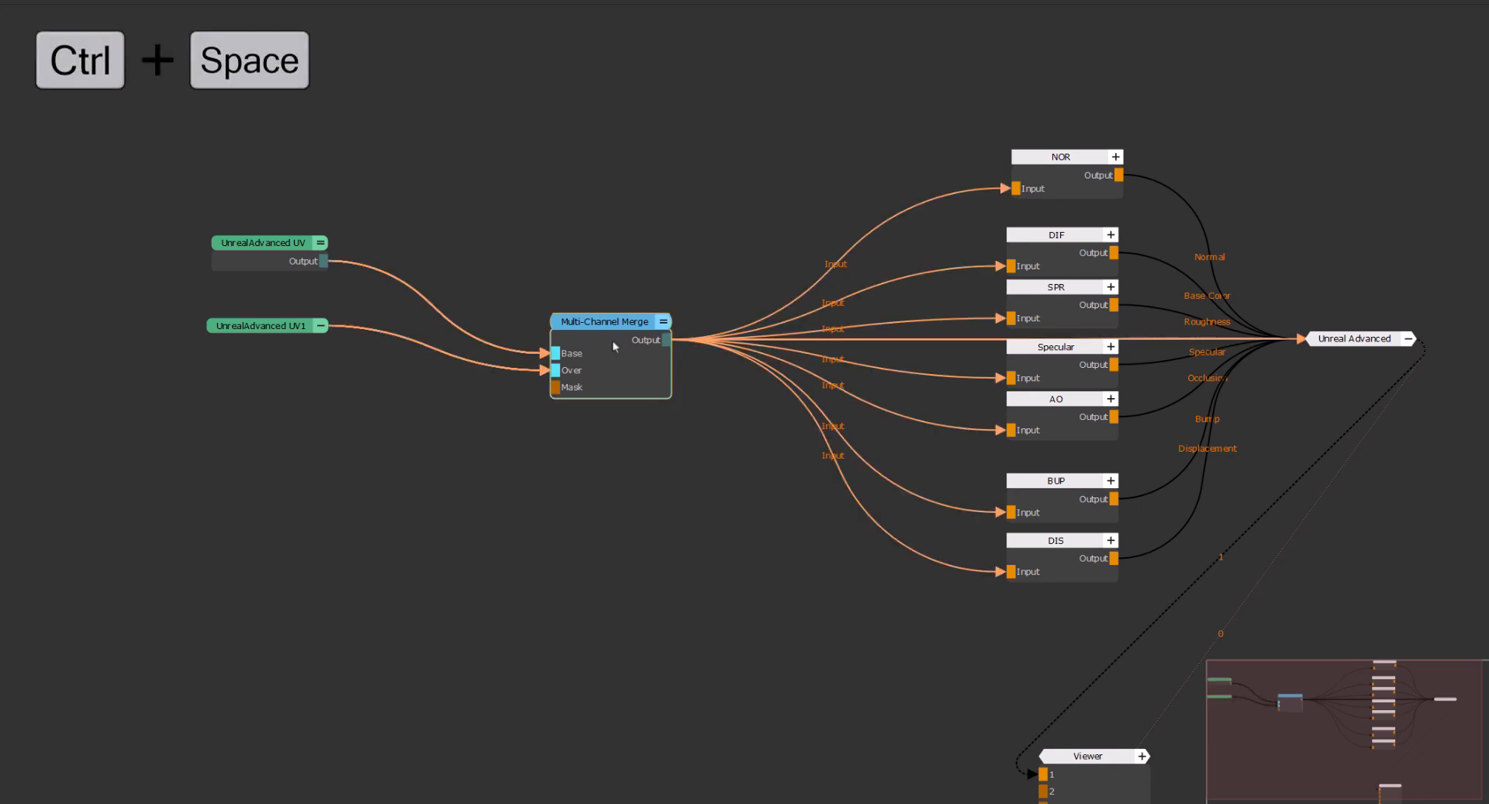
scroll(611, 346, "up", 3)
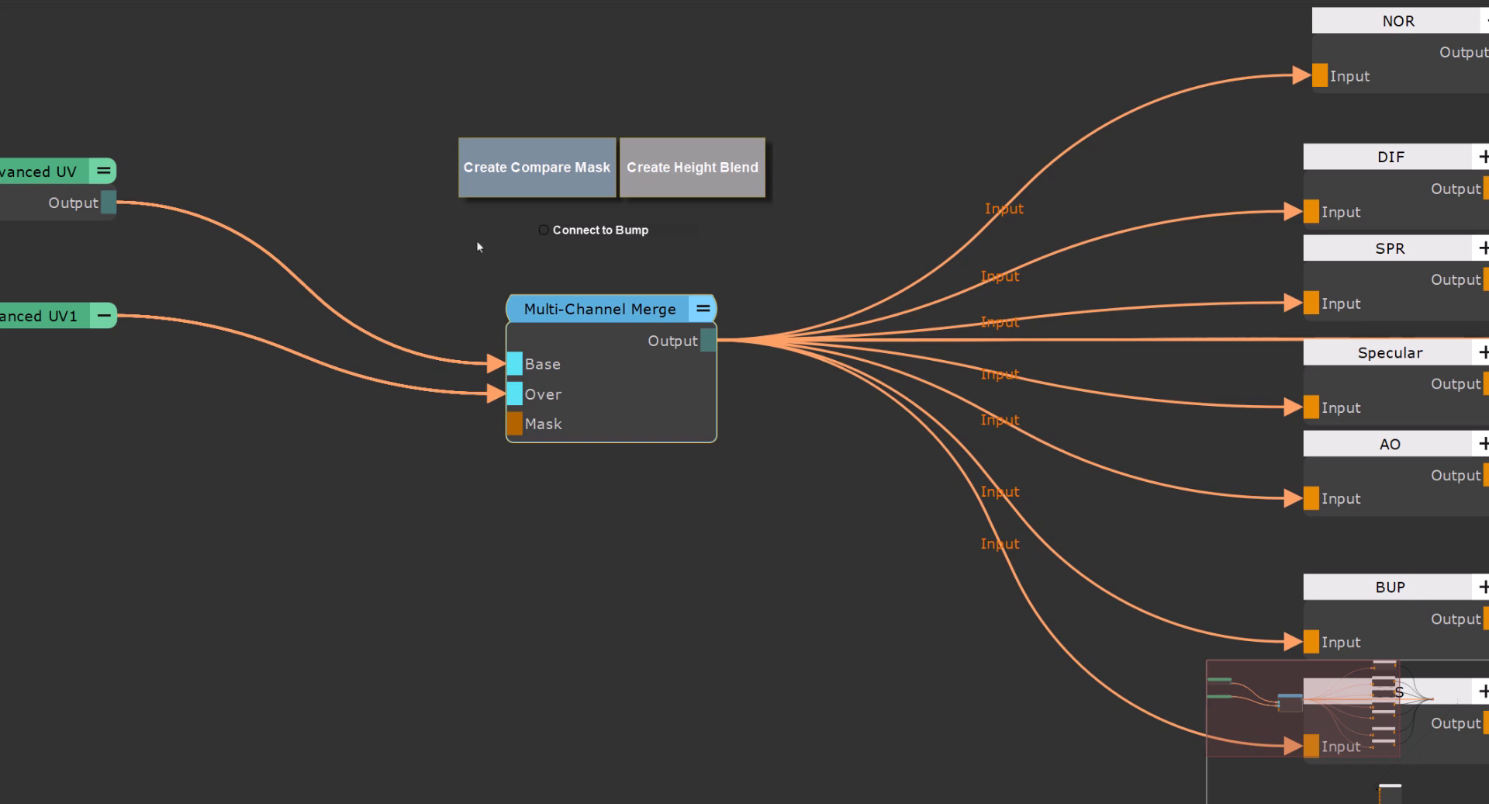
left_click(584, 234)
left_click(584, 234)
left_click(524, 186)
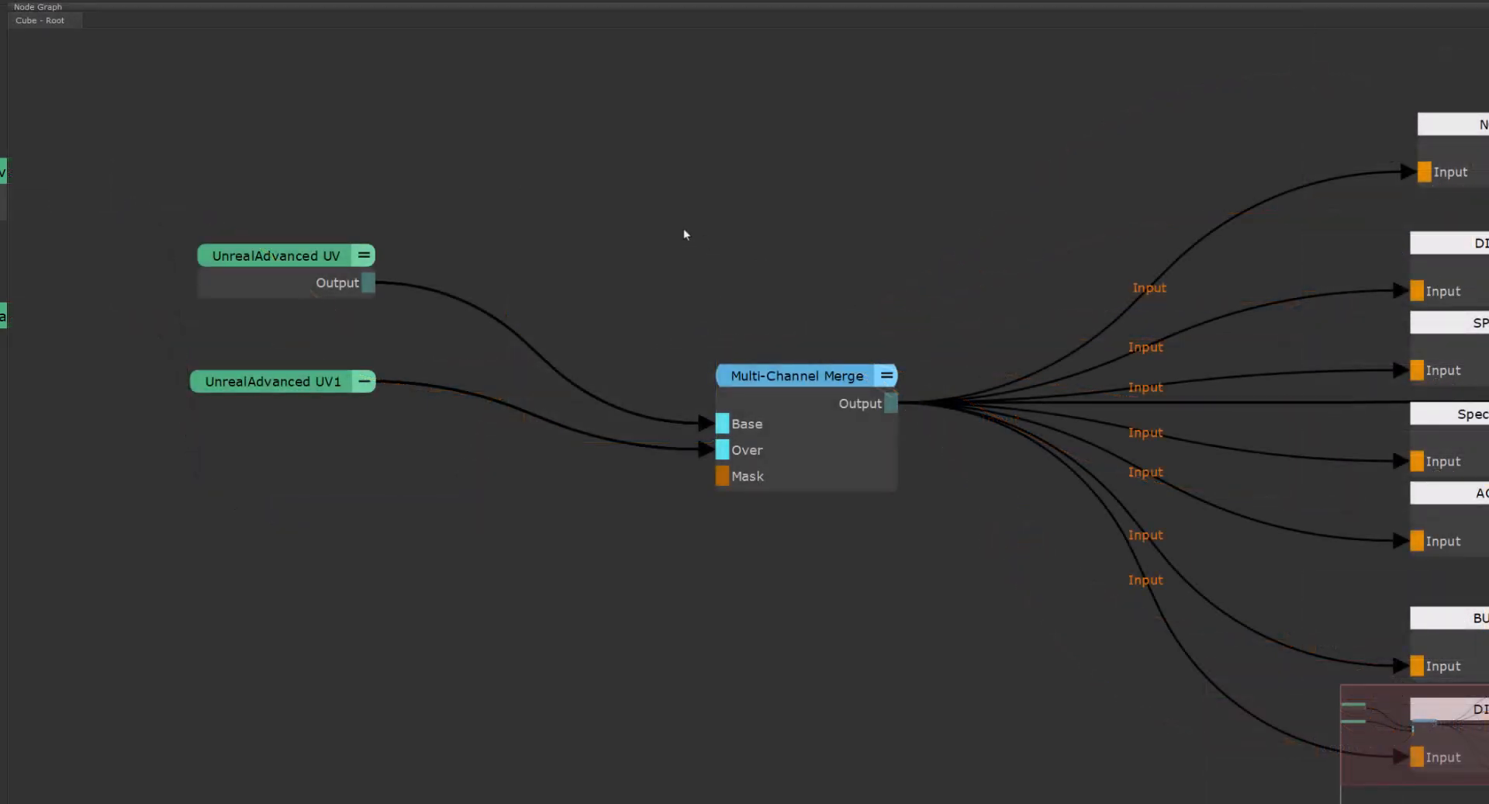
Add an AB Compare Mask node and a Height Blend node above the Multi-Channel Merge
right_click(684, 232)
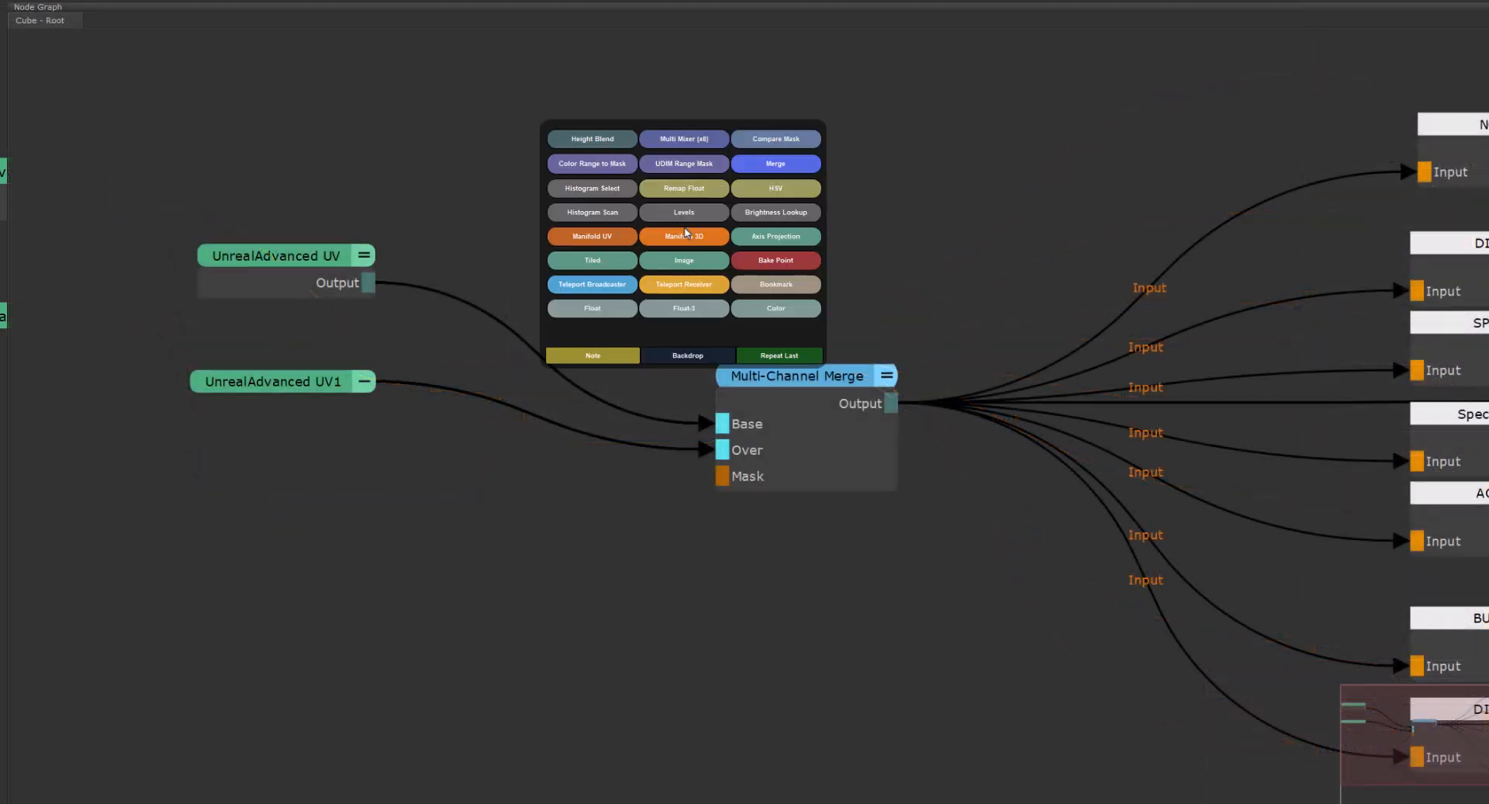
left_click(774, 147)
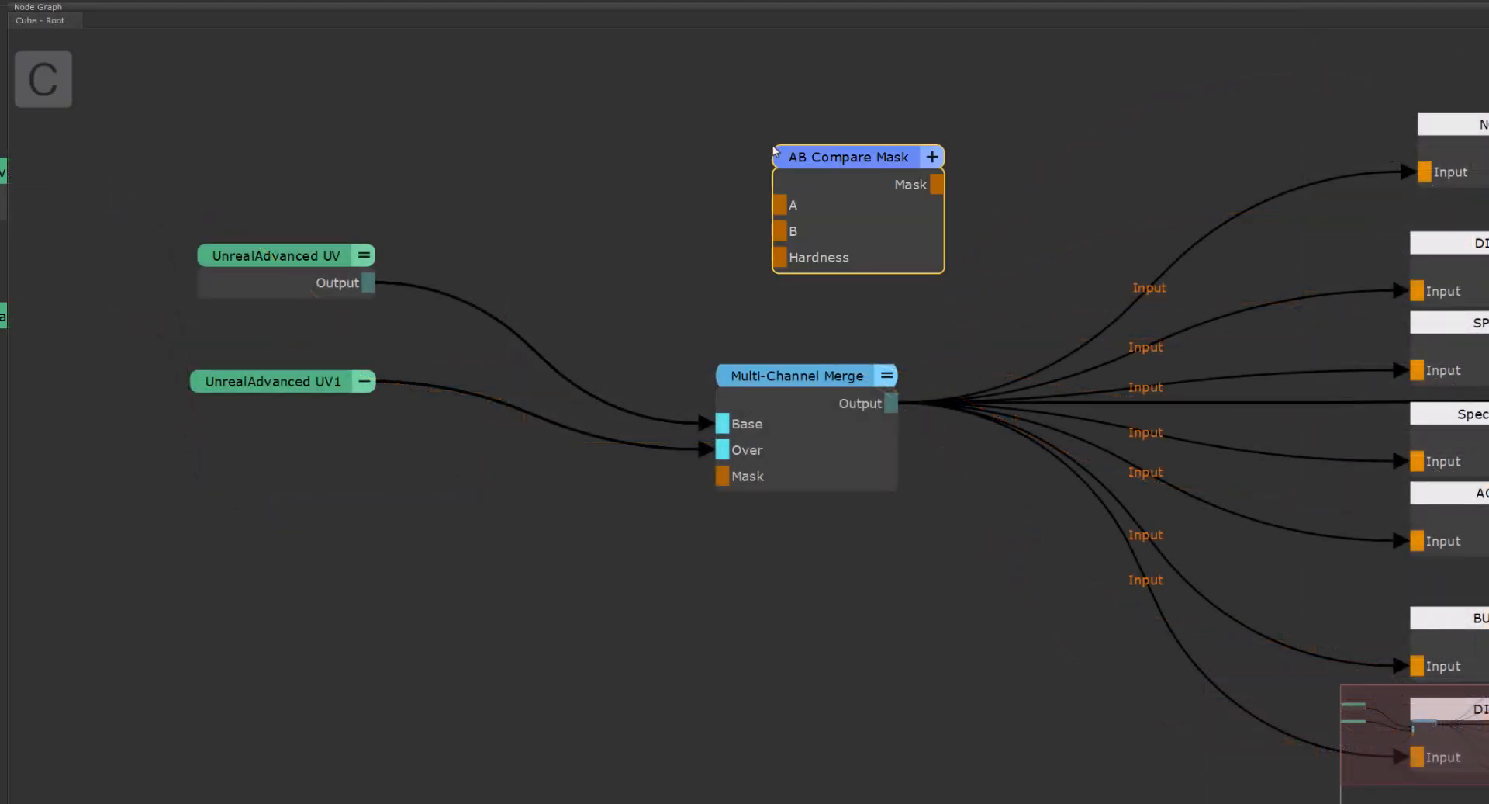
right_click(567, 128)
left_click(470, 40)
Create a Height Blend node with the Multi-Channel Merge selected
left_click(768, 443)
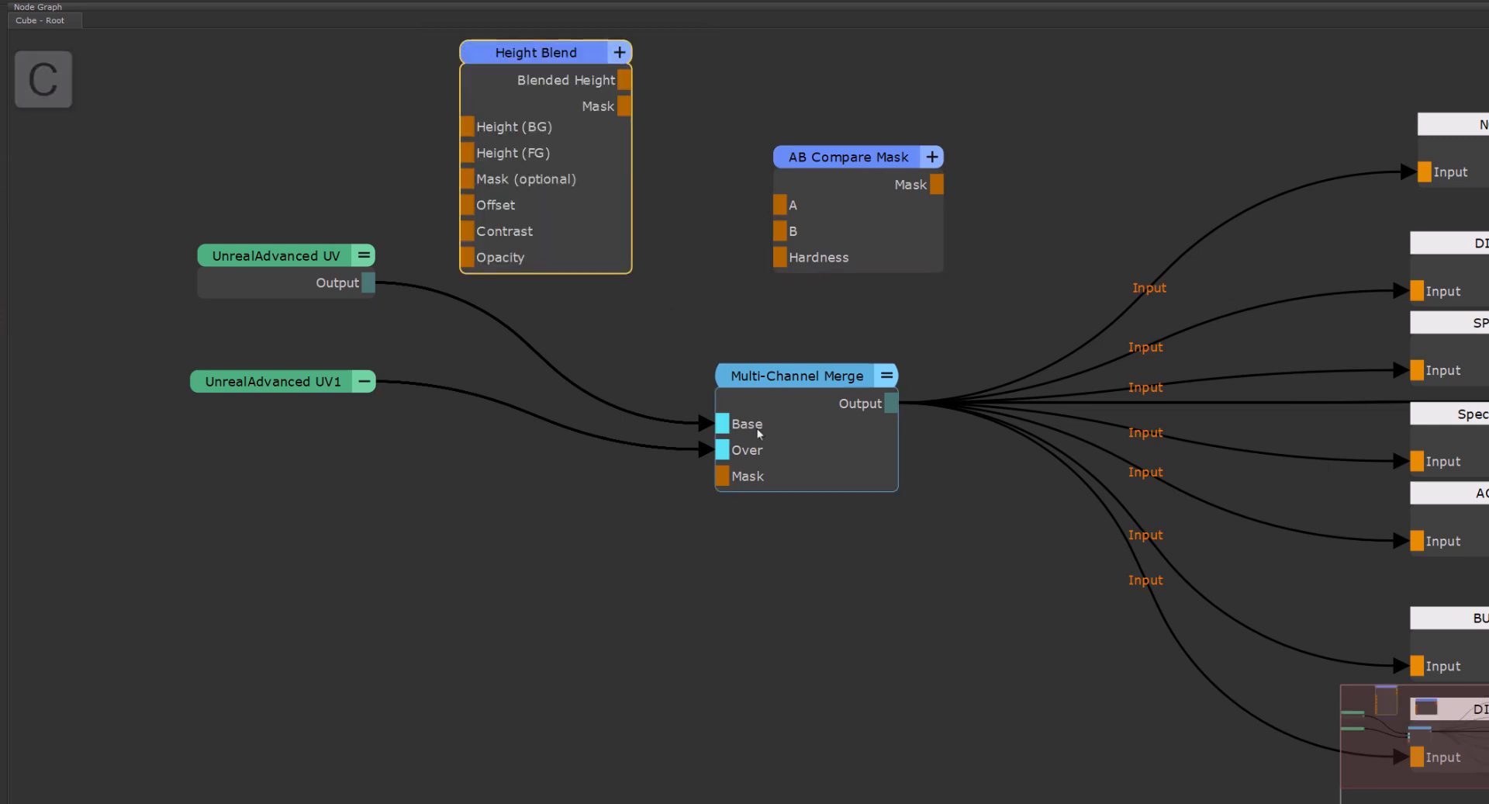
key("ctrl+alt+h")
key("ctrl+alt+m")
right_click(769, 443)
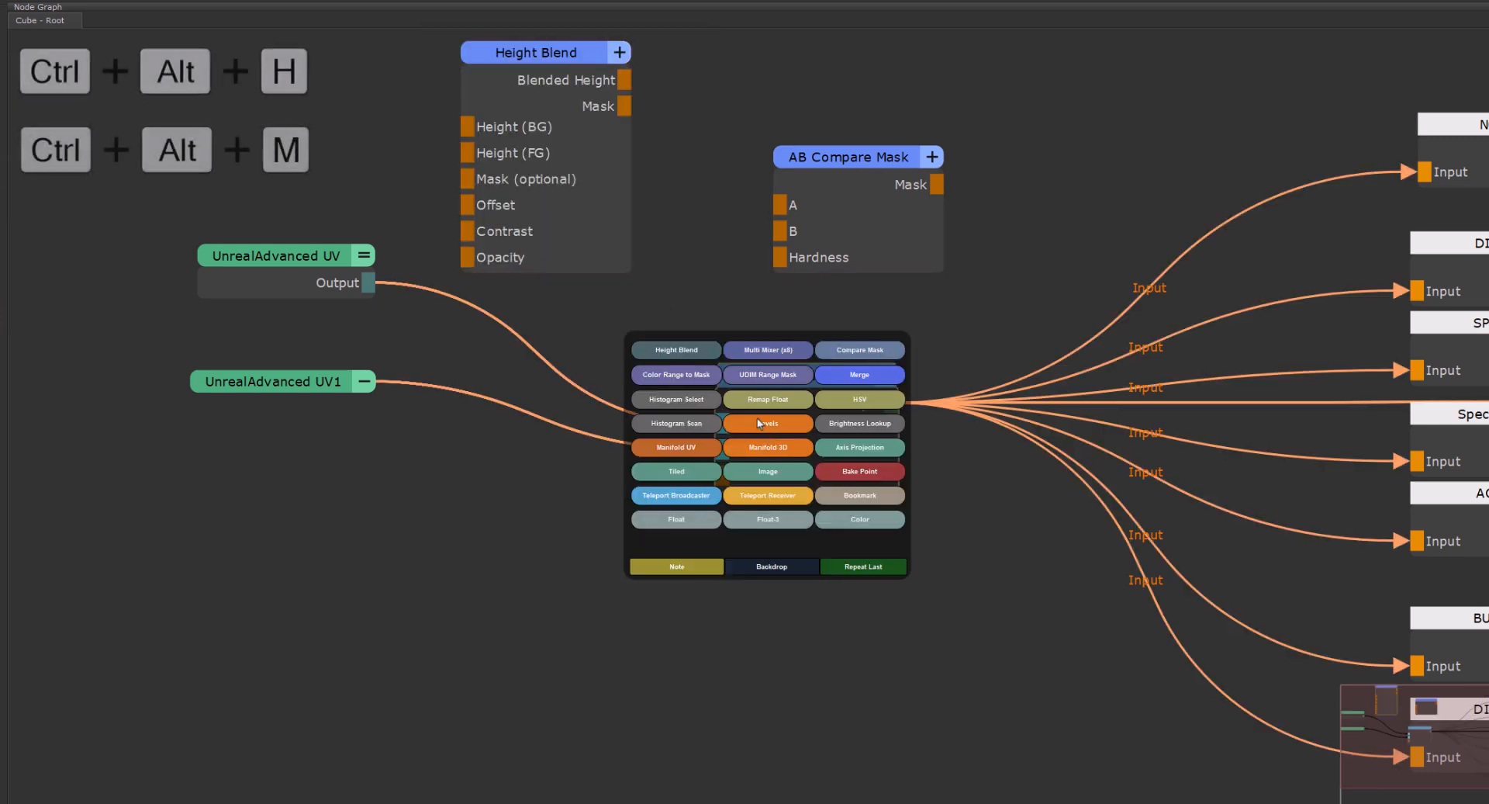
left_click(681, 351)
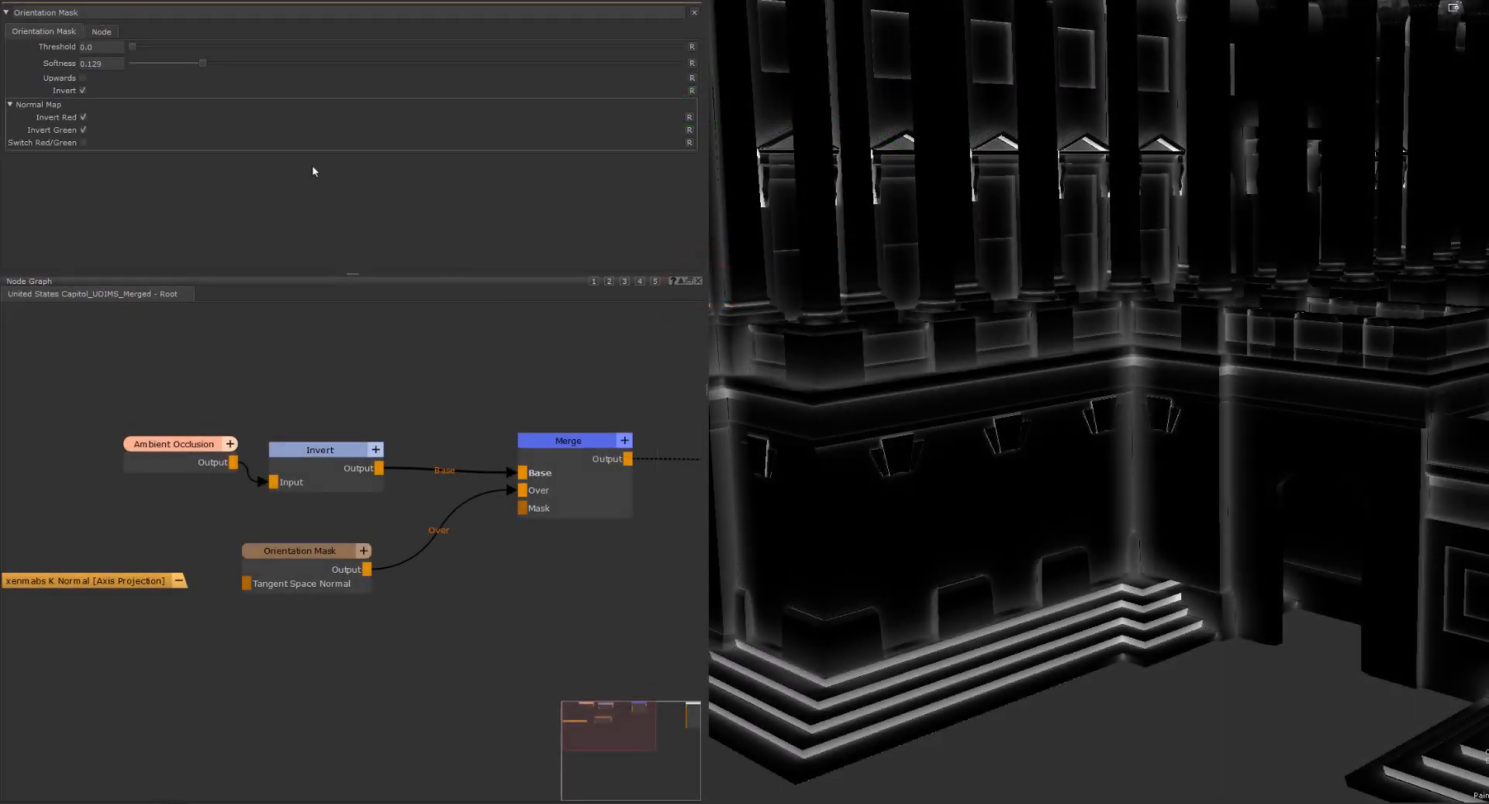
Set the Orientation Mask's Threshold to about 0.193 and connect the Normal [Axis Projection] node to its Tangent Space Normal input
left_click_drag(130, 46, 236, 54)
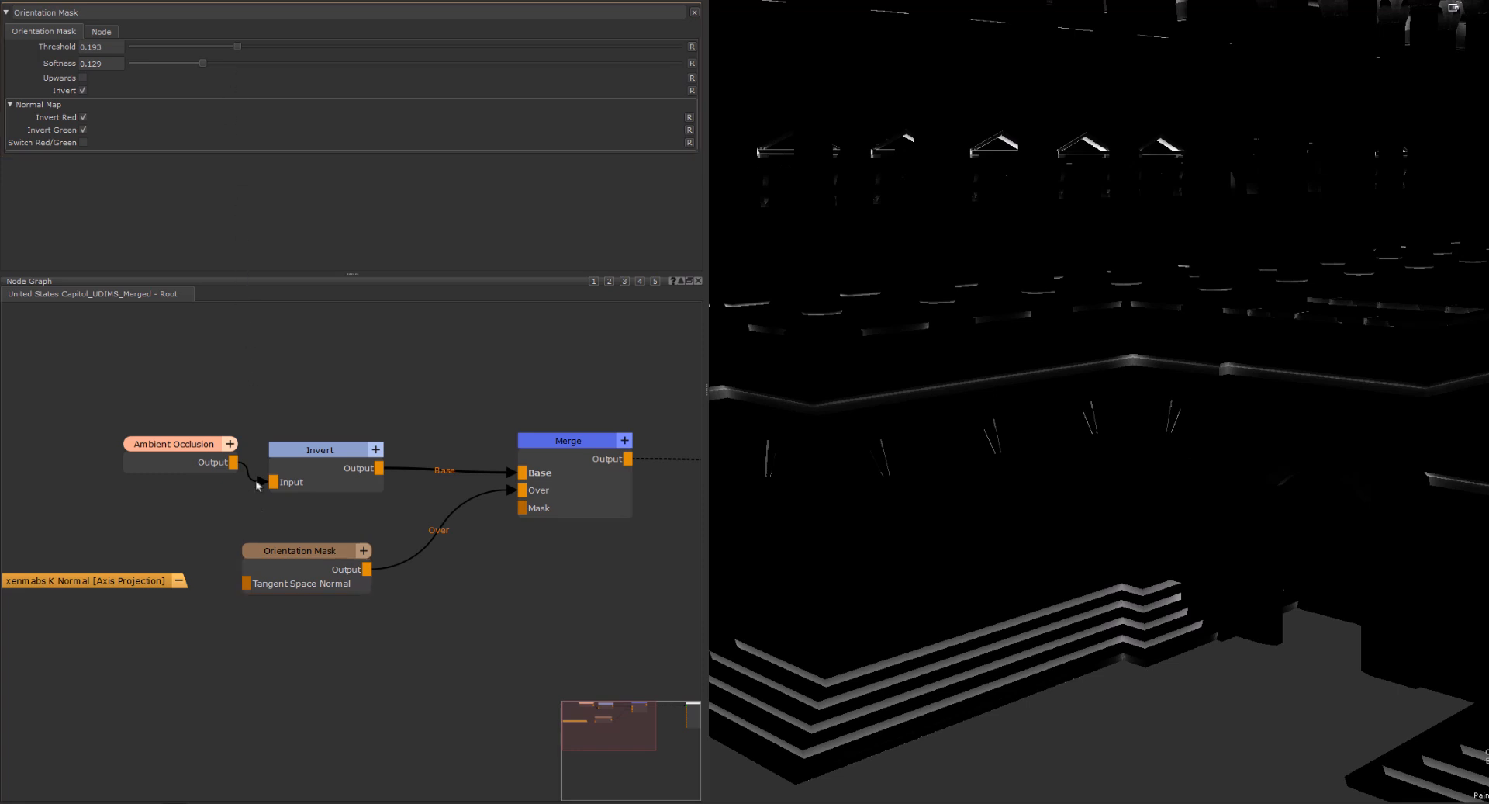
left_click_drag(249, 587, 168, 584)
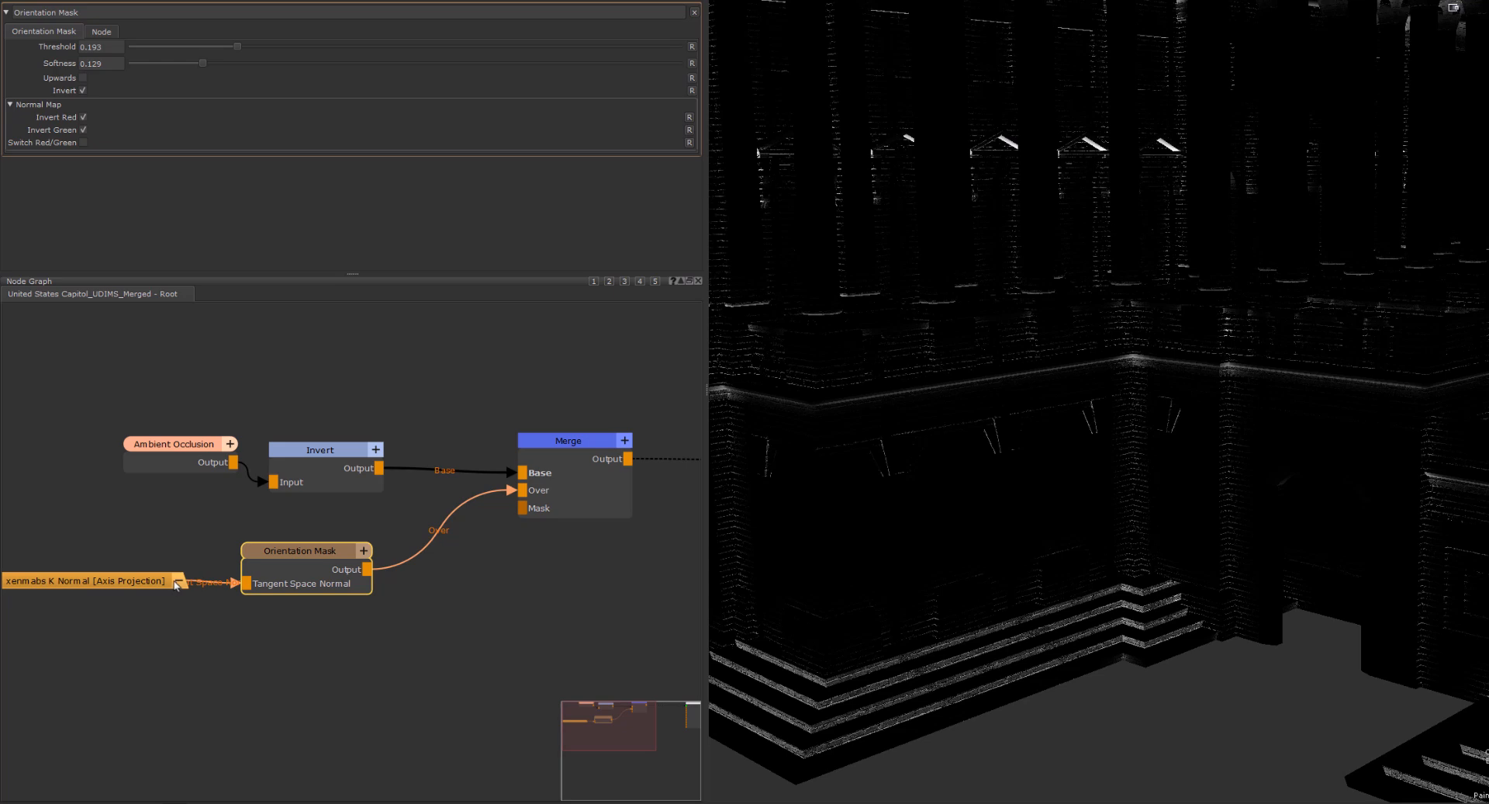
left_click_drag(237, 46, 234, 49)
right_click_drag(984, 419, 1133, 426, "alt")
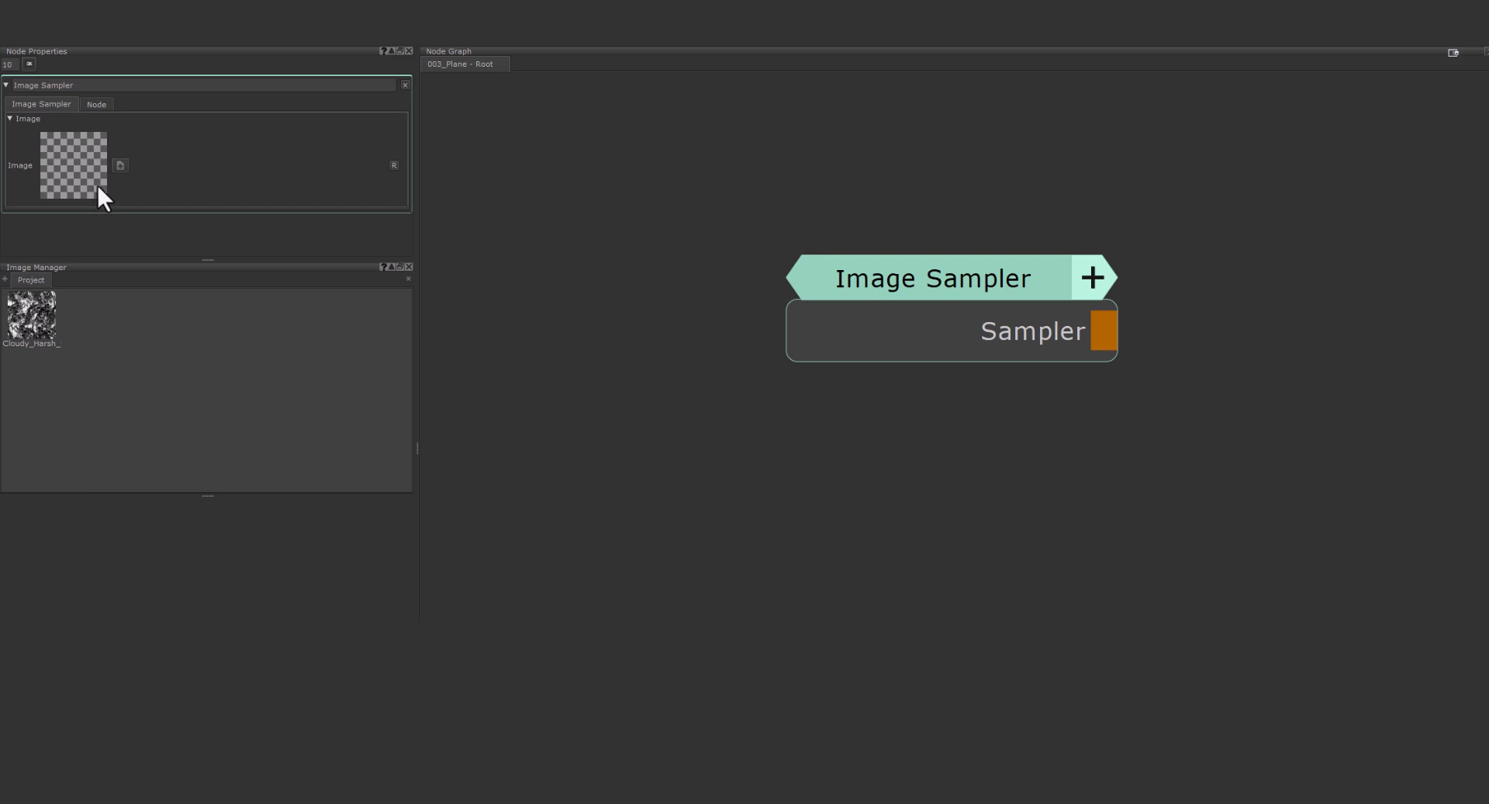
Assign the Cloudy_Harsh_ image to the Image Sampler and show the Image Sampler node in the viewer
left_click_drag(49, 302, 76, 167)
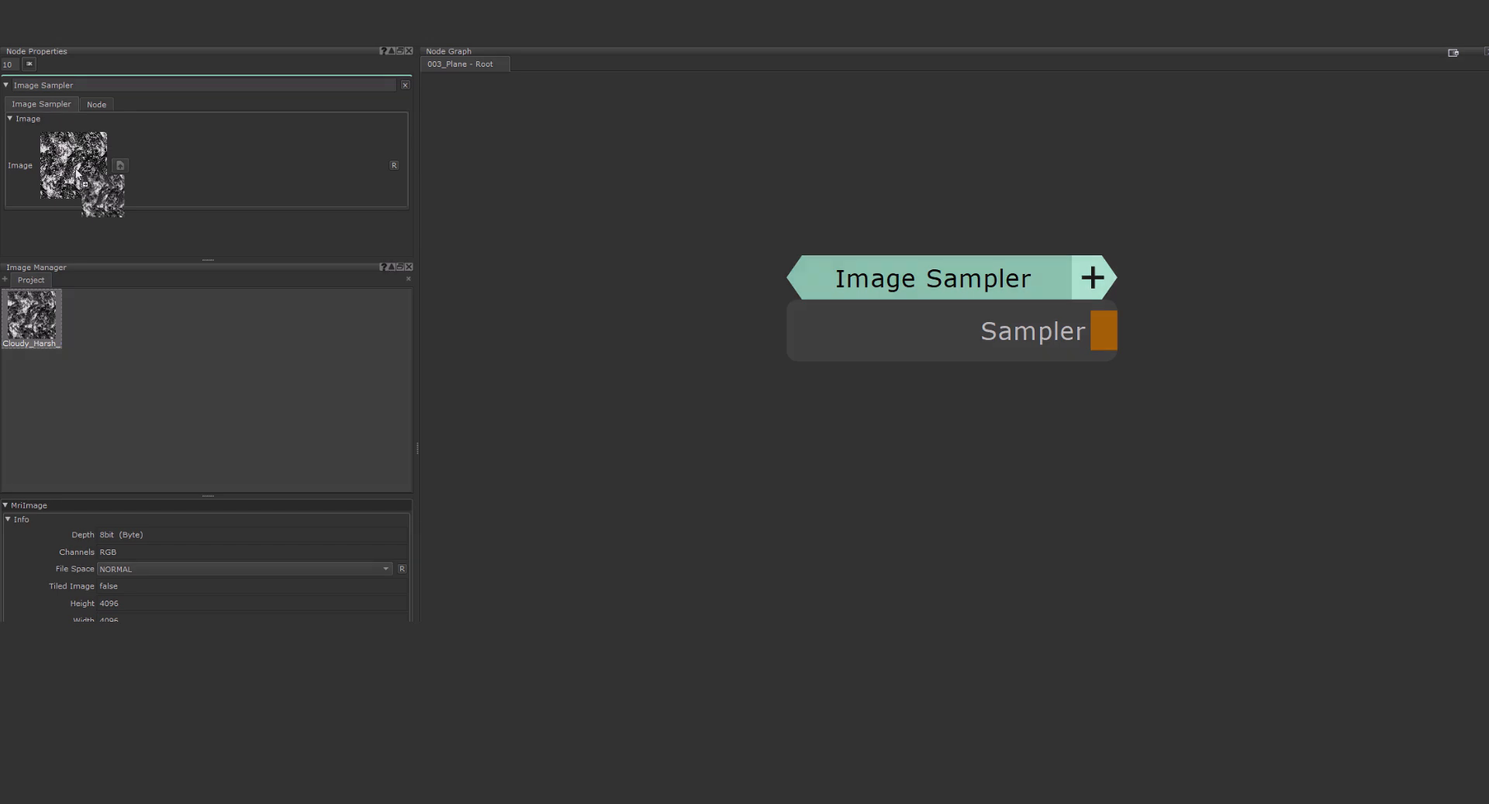
left_click(163, 381)
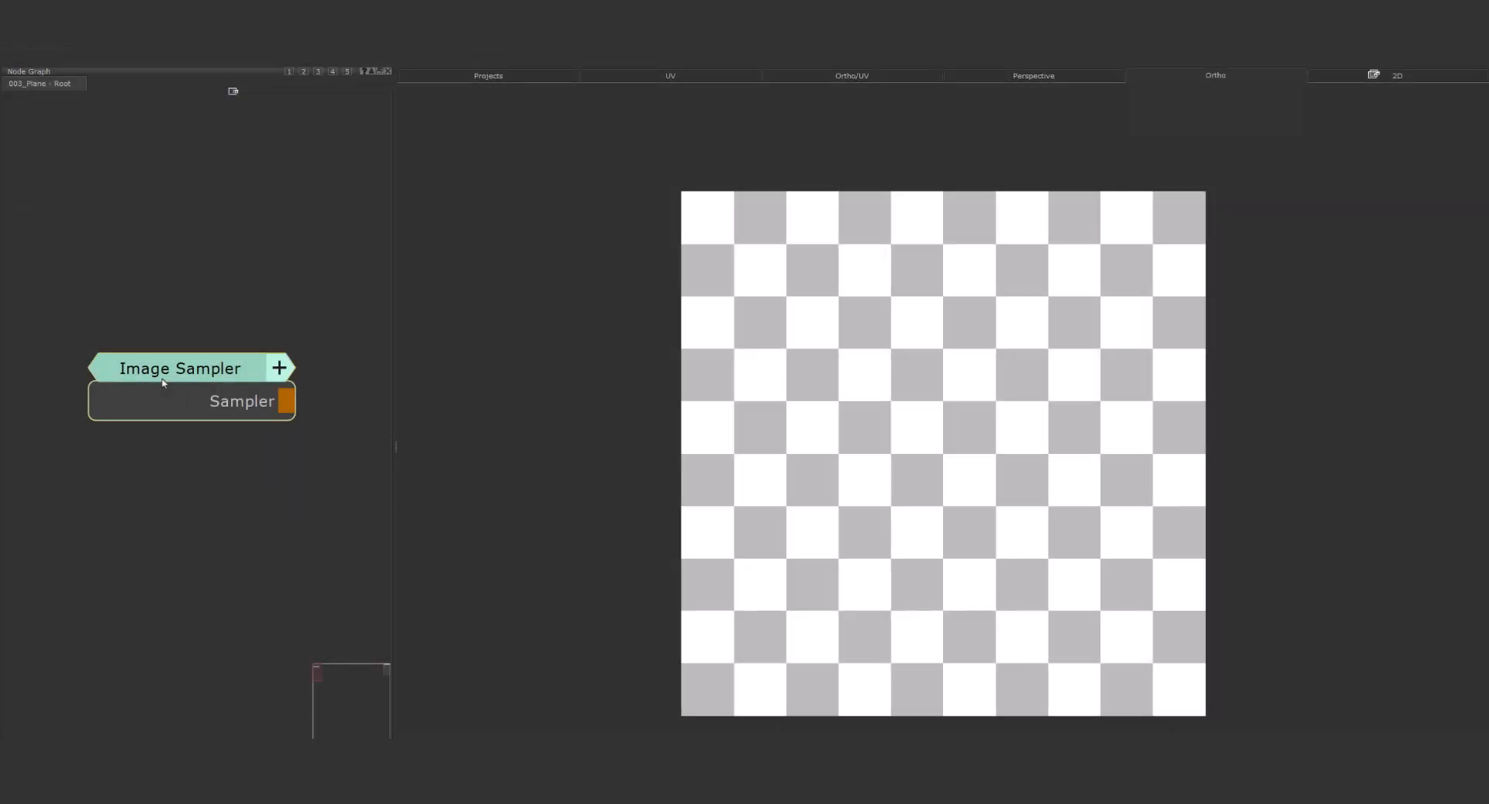
key("1")
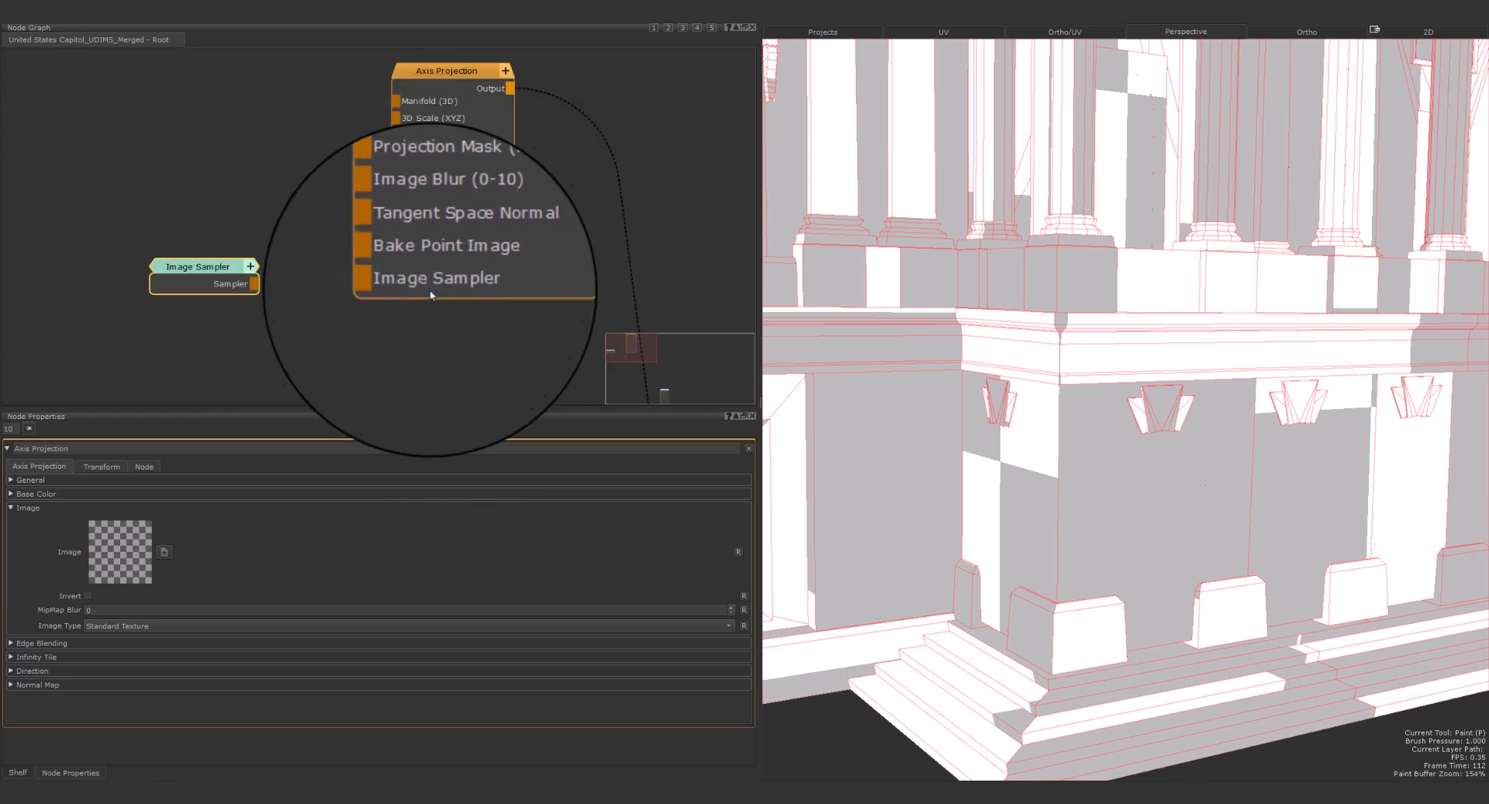
Connect the Image Sampler's Sampler output to the Axis Projection's Image Sampler input
left_click_drag(253, 286, 397, 285)
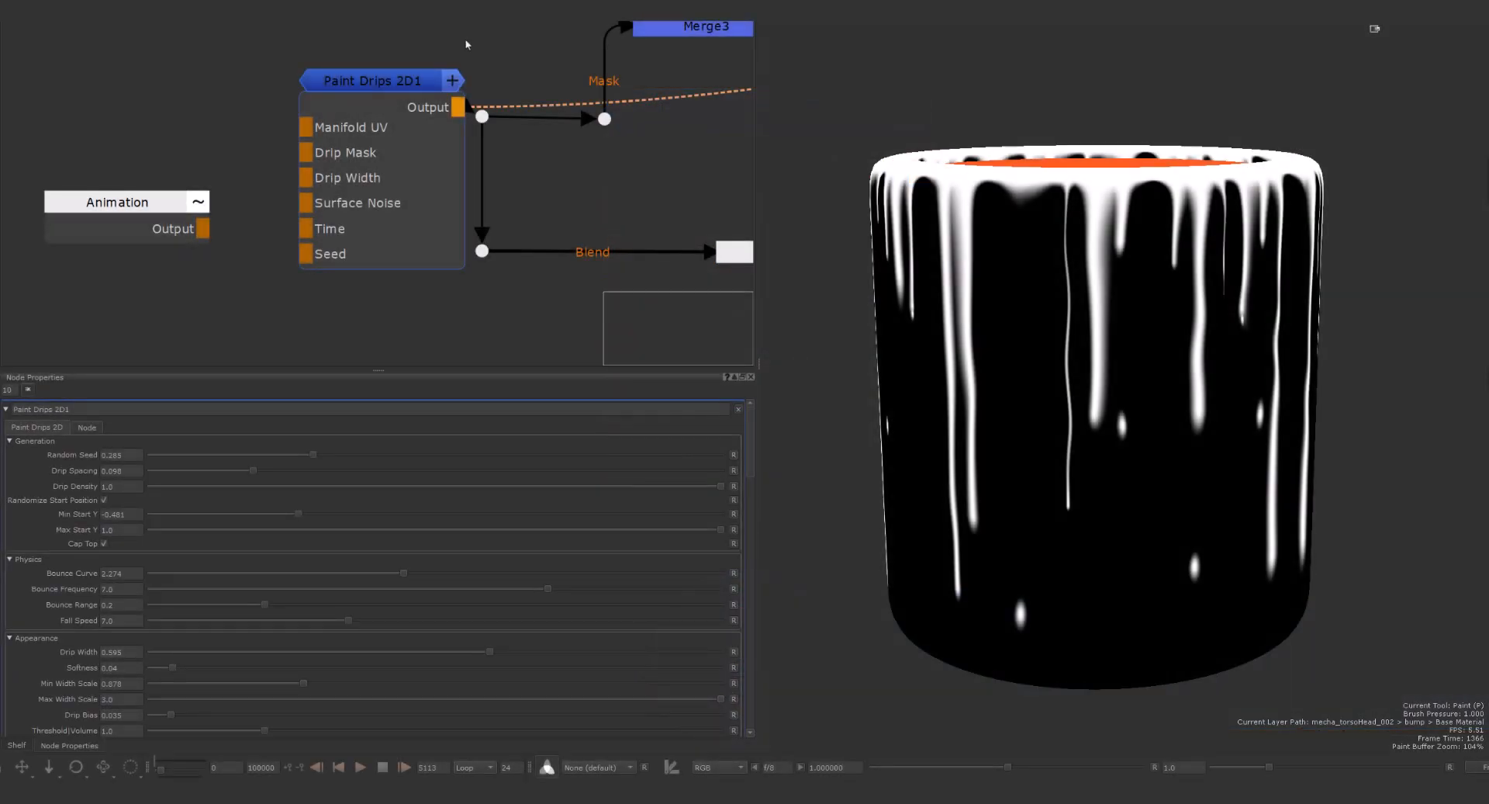
Connect the Animation node's output to the Time input of Paint Drips 2D1
left_click(464, 46)
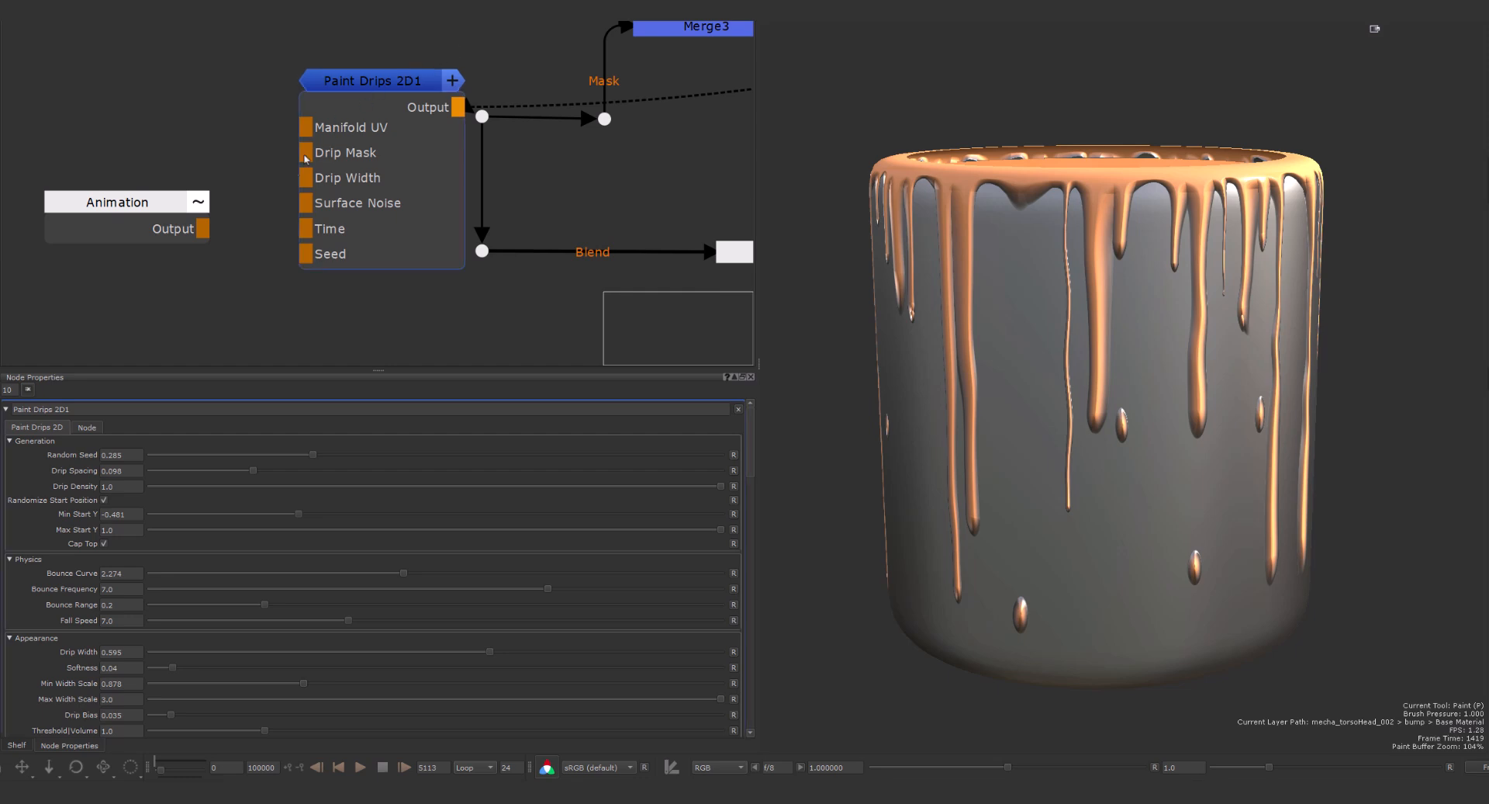
left_click_drag(204, 228, 324, 231)
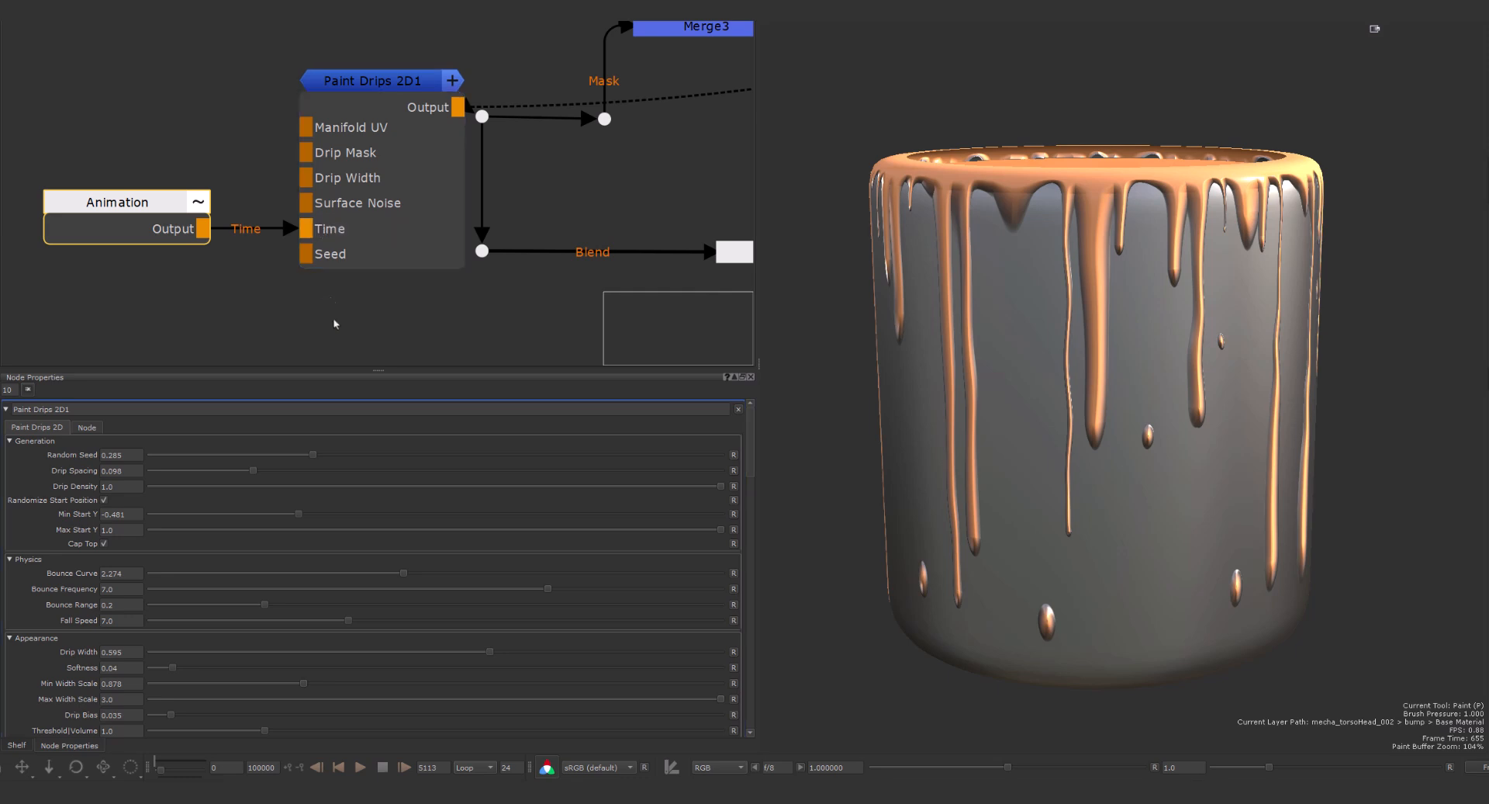
Play the timeline and reduce the Drip Width of Paint Drips 2D1
left_click(361, 767)
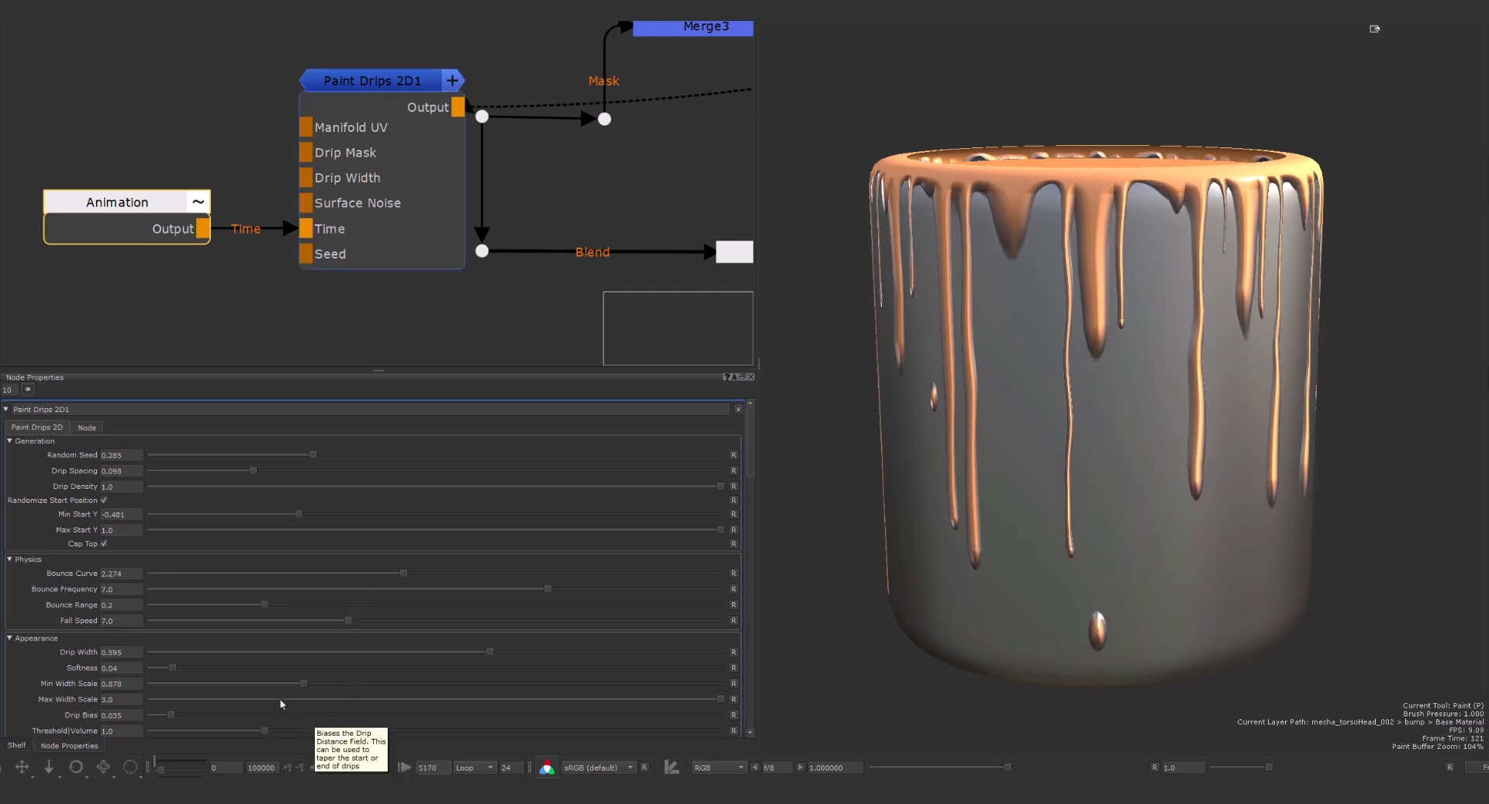
left_click_drag(490, 651, 382, 661)
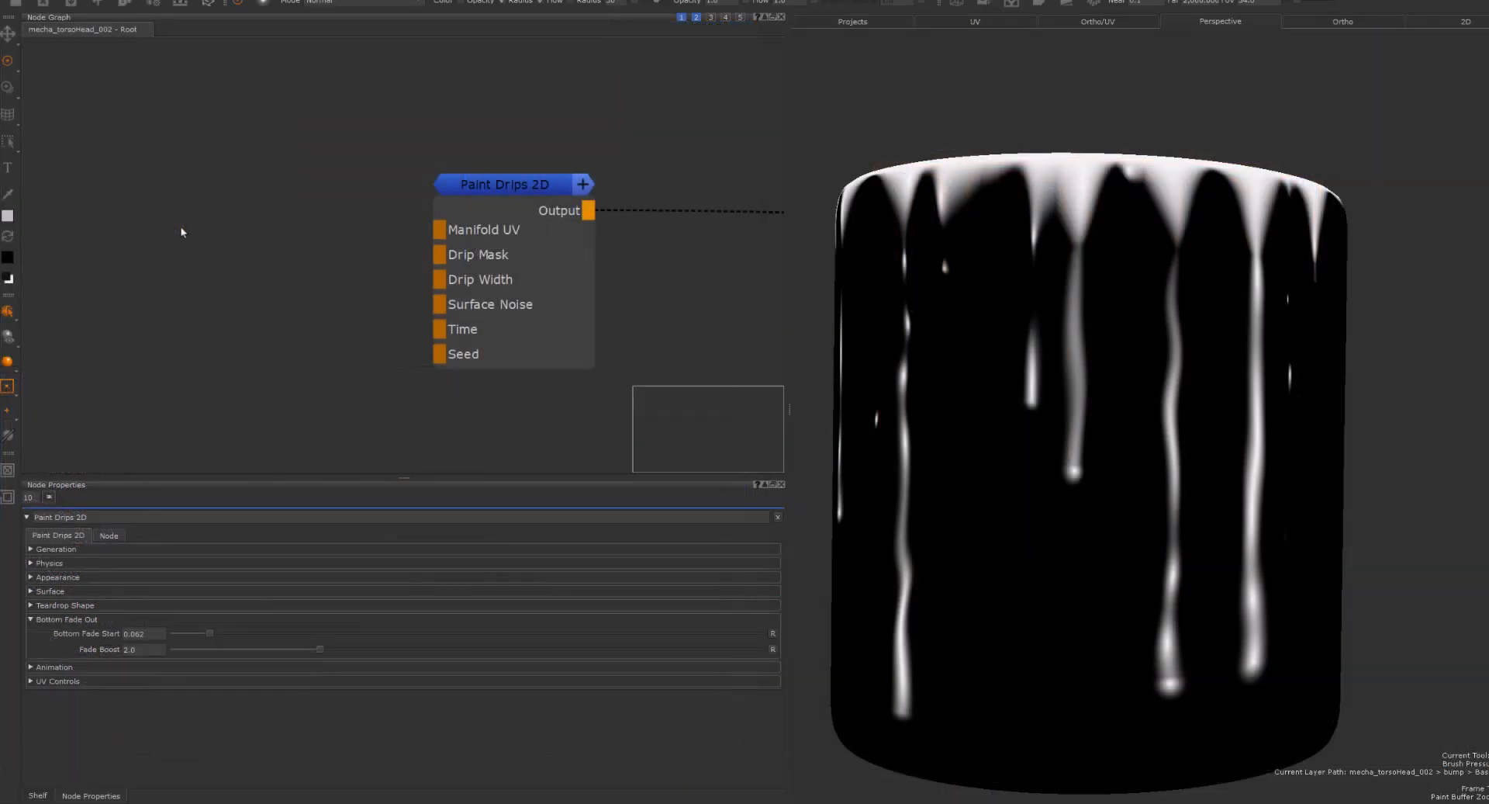
Add a projection node beside Paint Drips 2D and connect its UV output to the Manifold UV input
key("Tab")
key("Return")
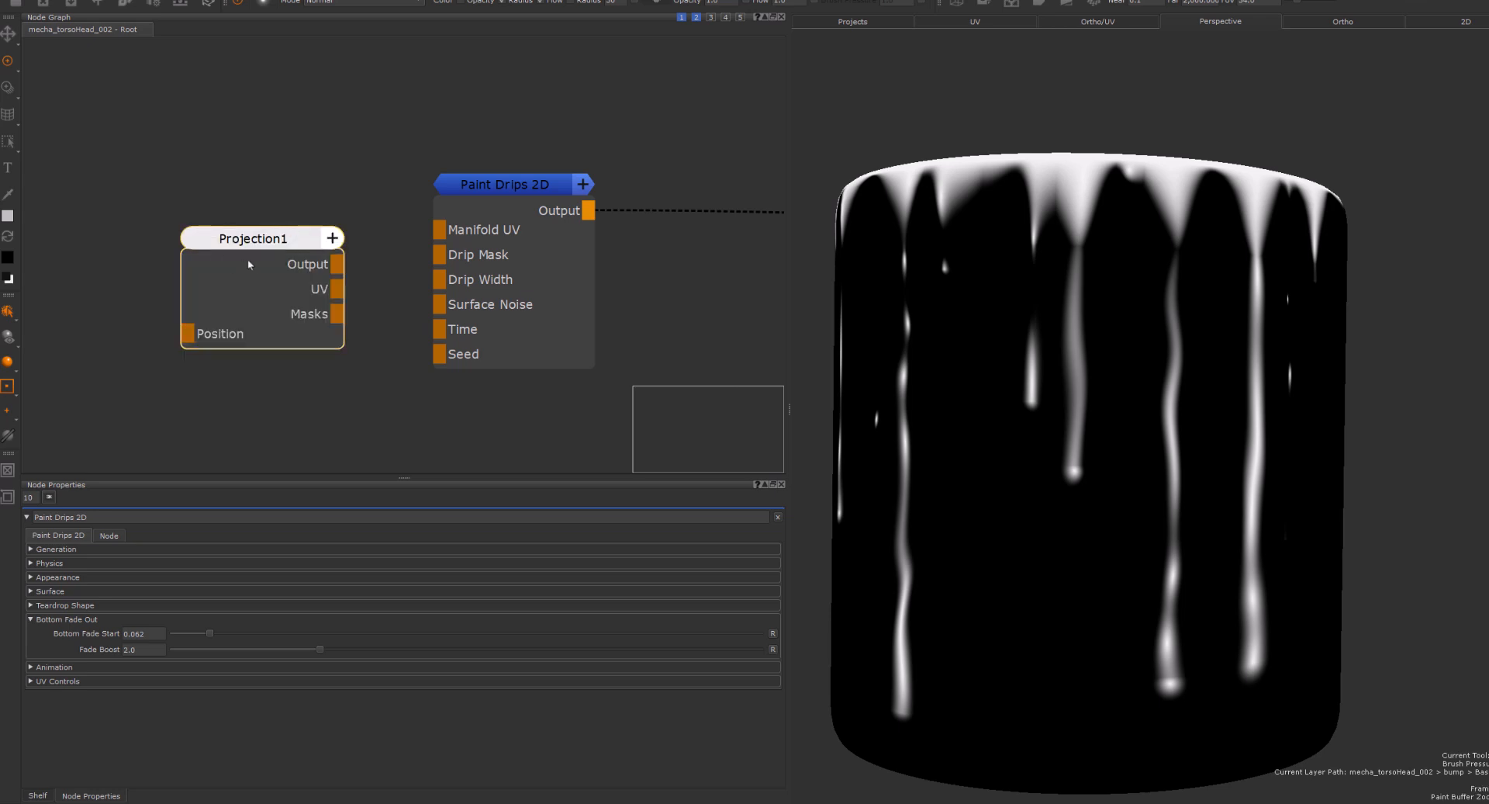
mouse_move(337, 291)
left_mouse_down()
mouse_move(464, 260)
mouse_move(448, 229)
left_mouse_up()
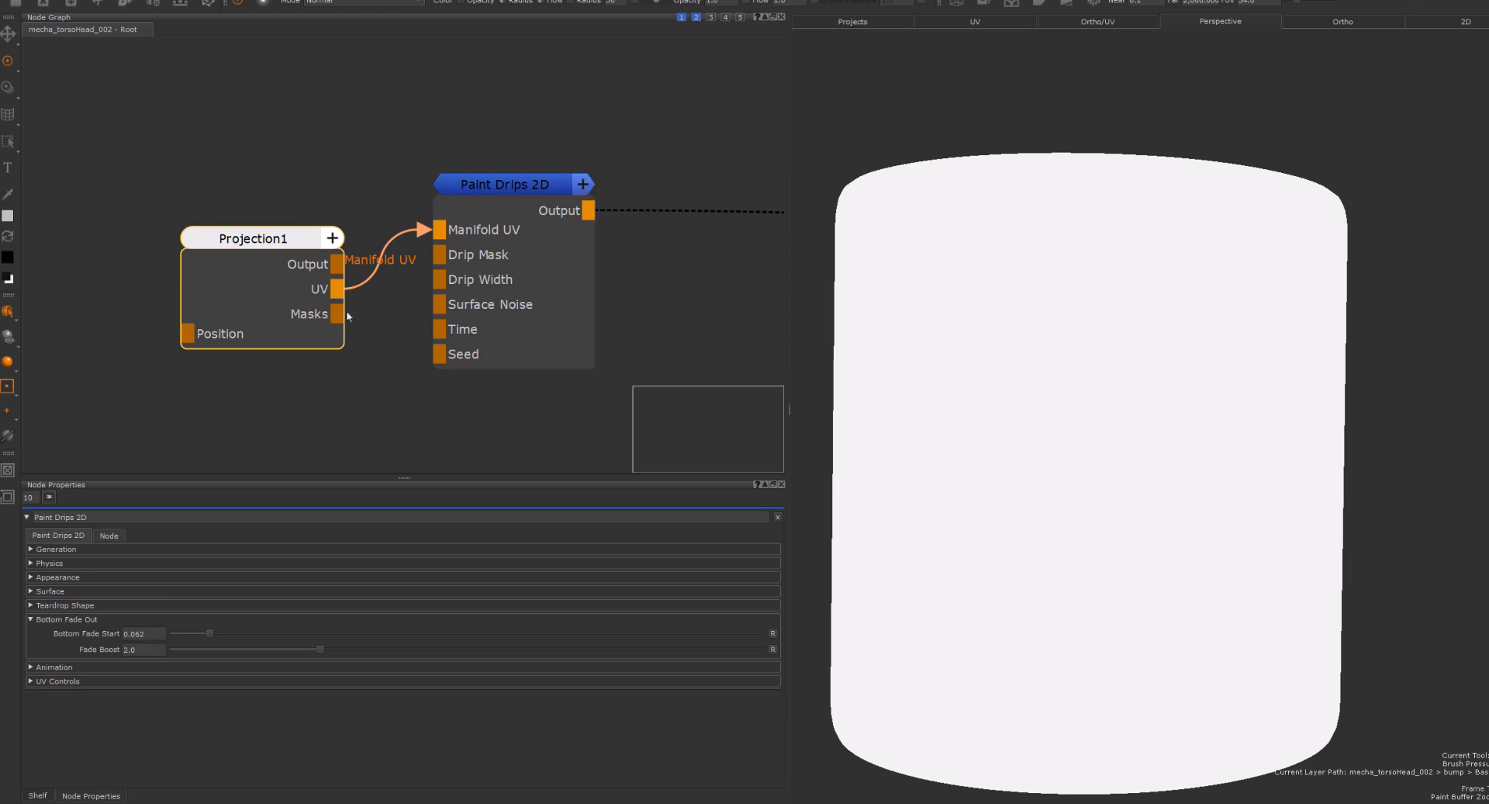
Connect Projection1's Masks output to the Drip Mask input of Paint Drips 2D and set the projection's Clip to Vertical
left_click_drag(341, 315, 439, 255)
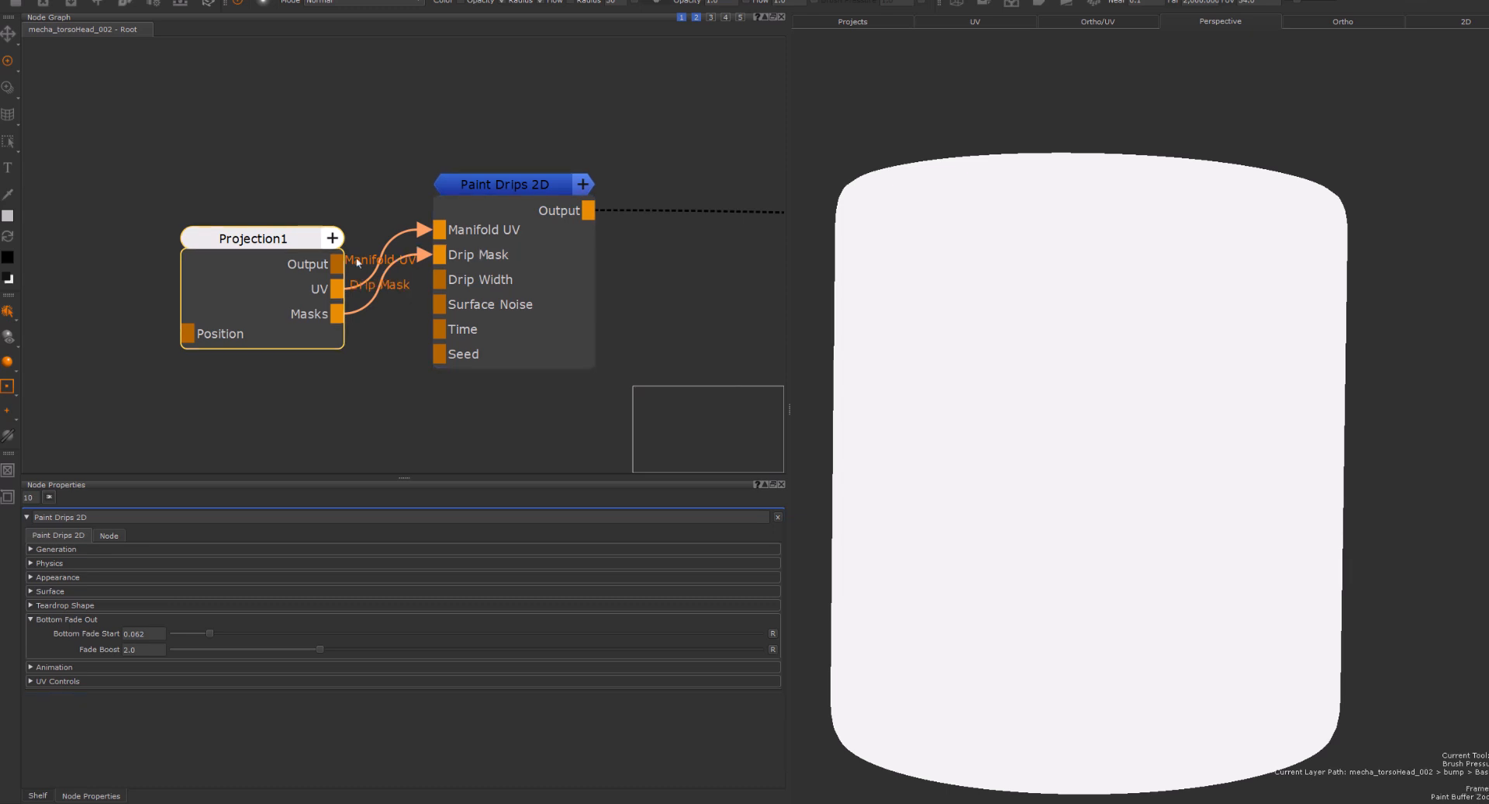
left_click(271, 256)
left_click(232, 643)
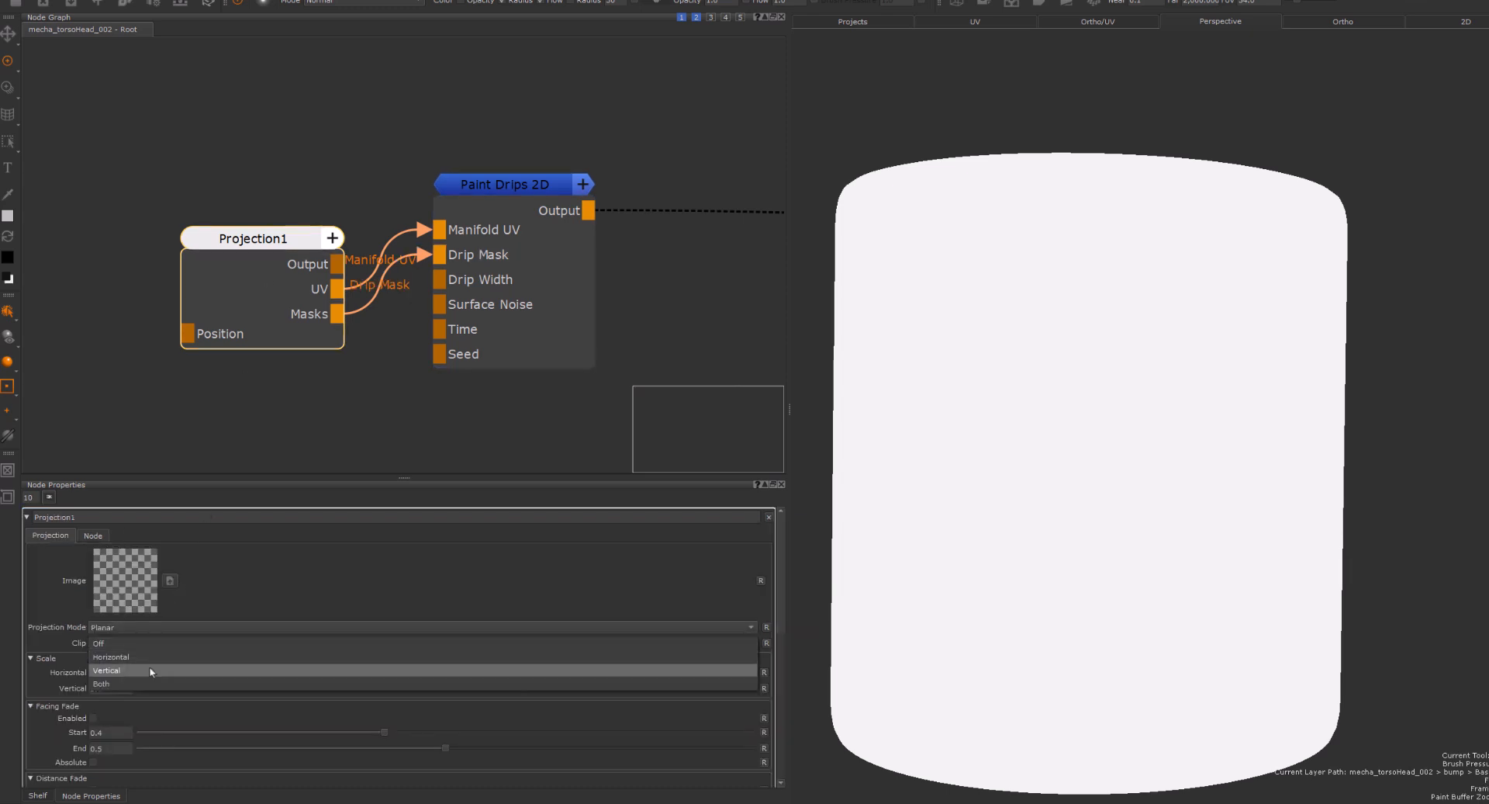
left_click(233, 670)
Align the projection to the current view with the Transform tool, scale it uniformly to about 12.4, and reposition it on the cylinder
left_click(8, 34)
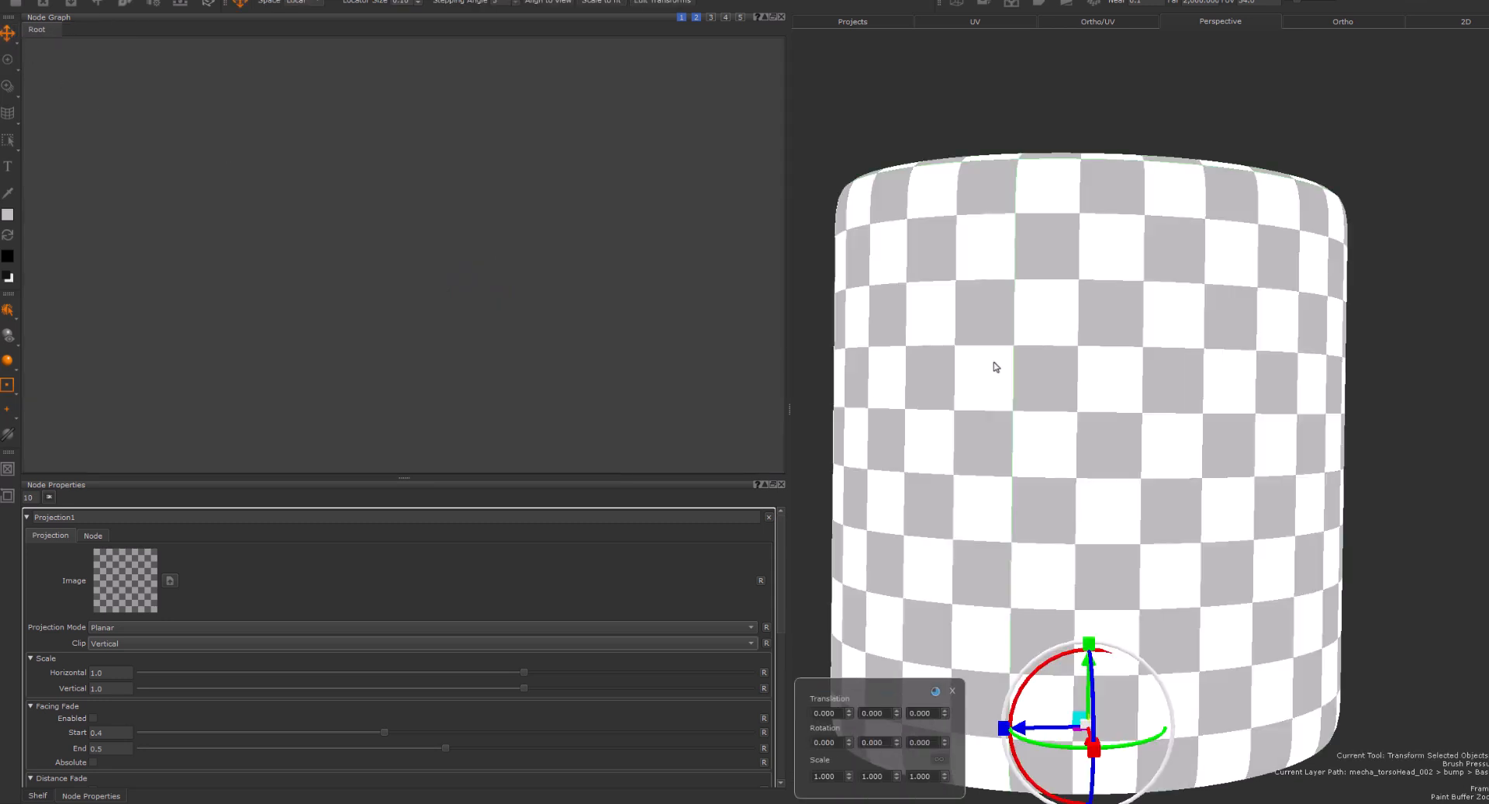
left_click(573, 4)
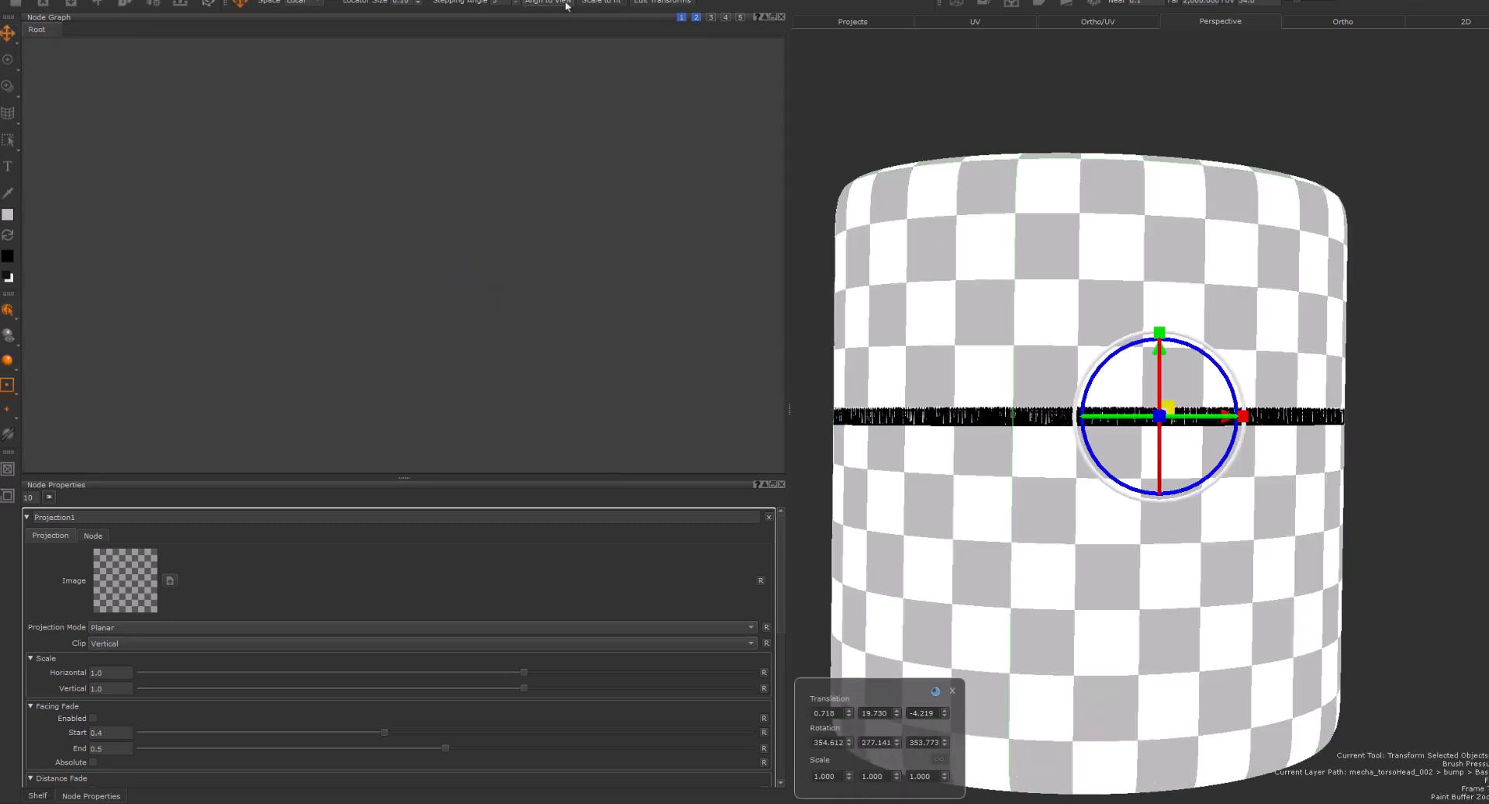
left_click_drag(1244, 417, 1430, 519)
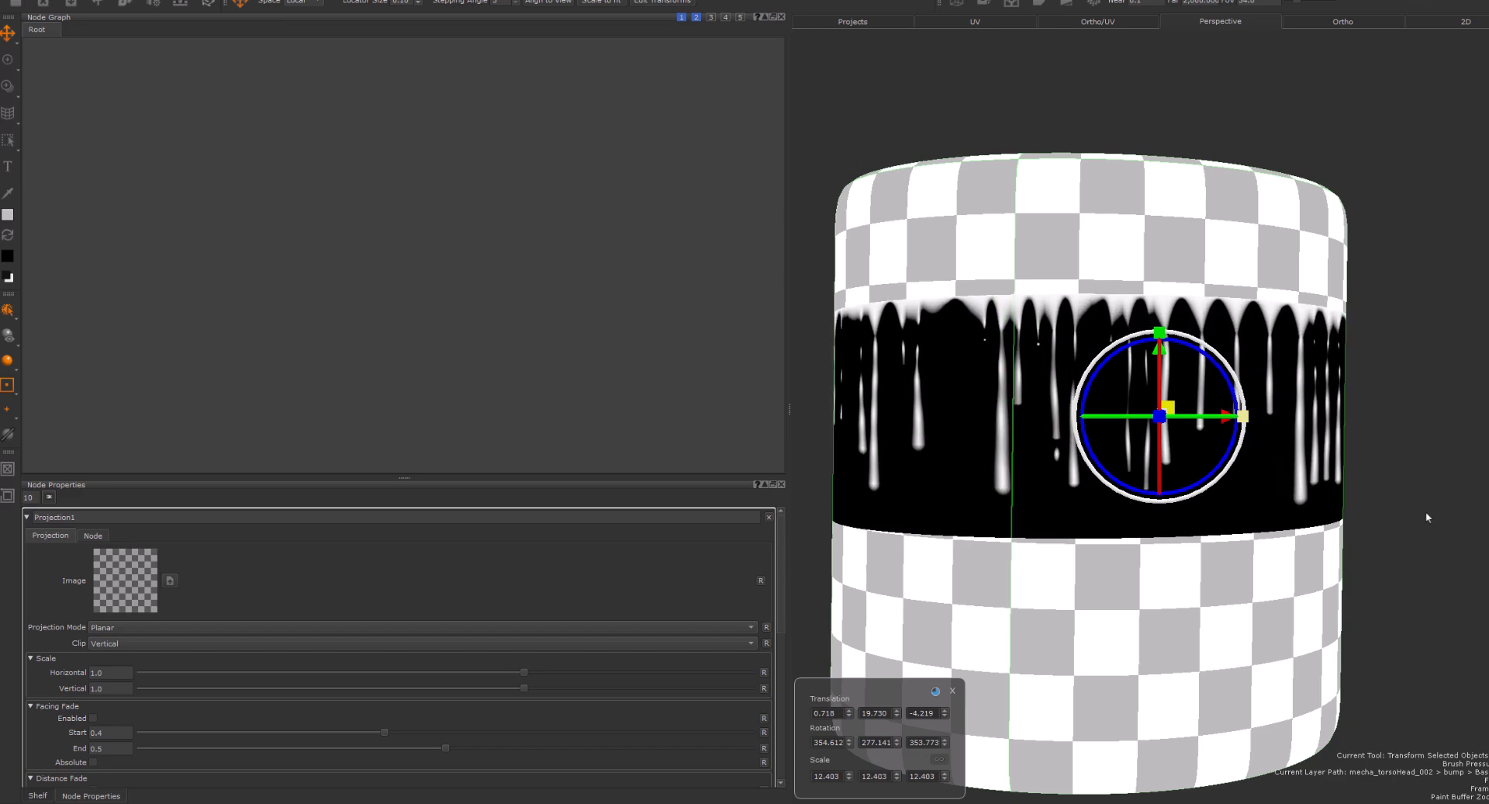
left_click_drag(1169, 408, 1119, 420)
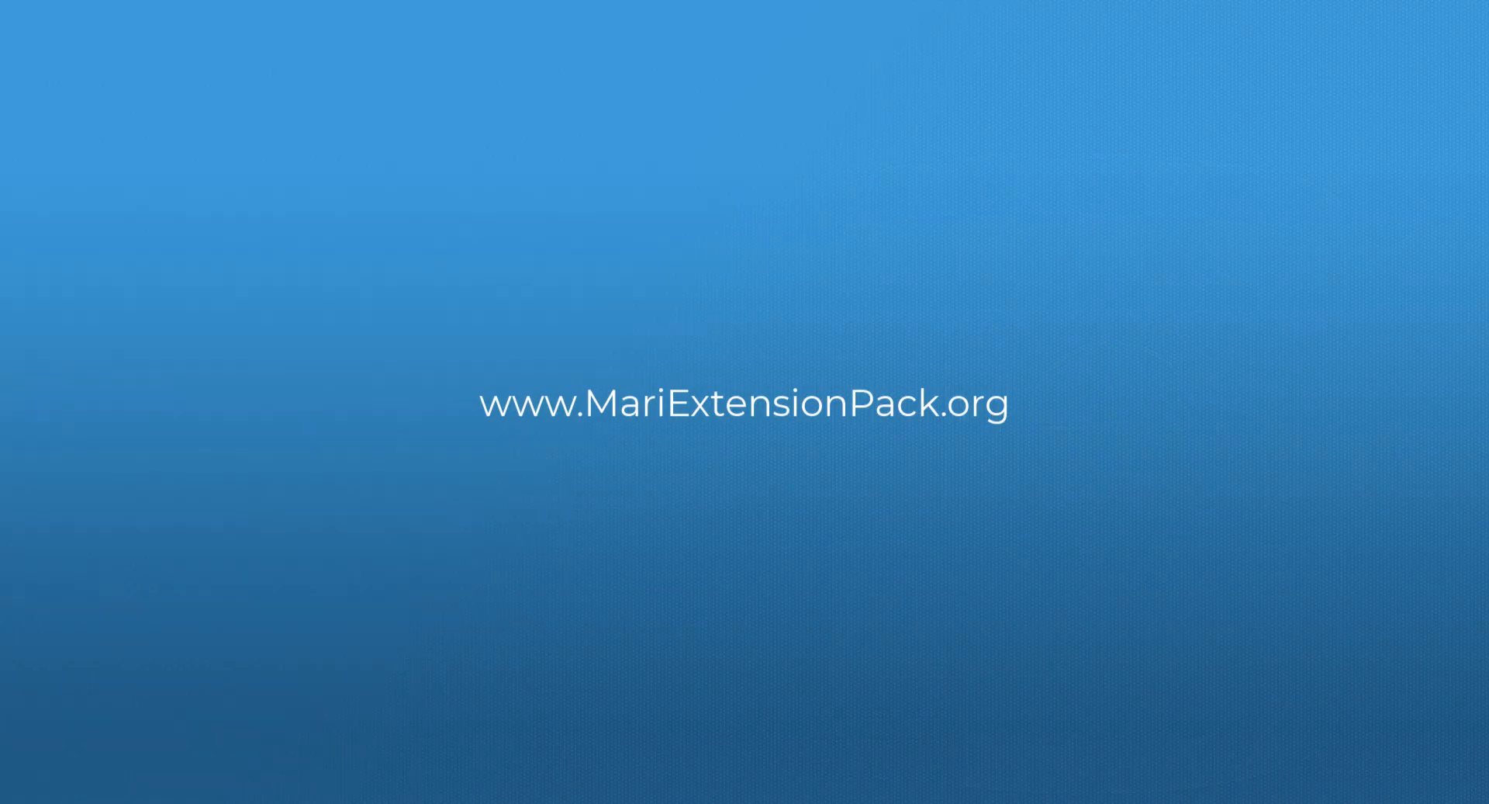